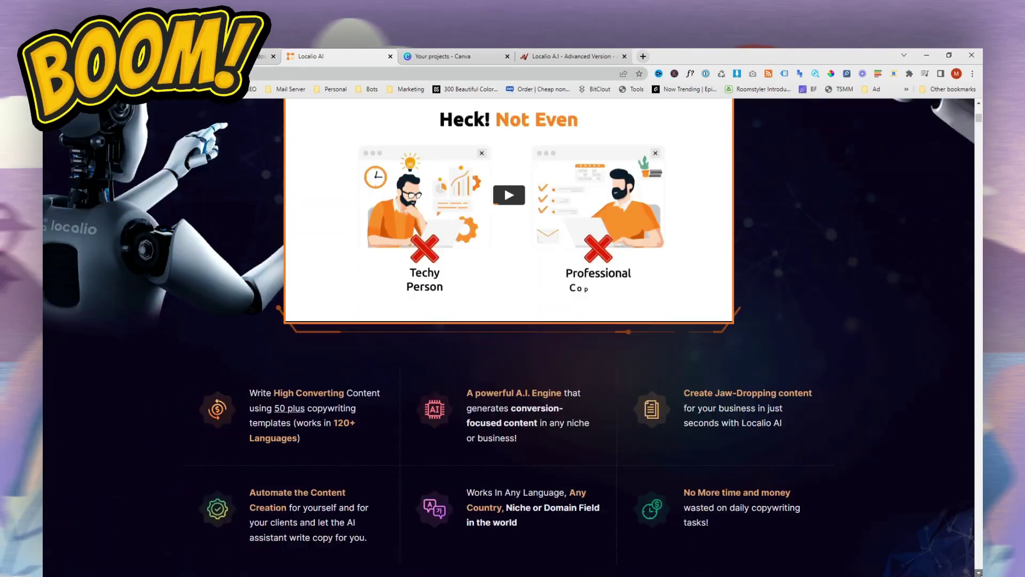
# Scroll through the Localio A.I dashboard showing 26694 words used and 4 clients.
pyautogui.scroll(-5, 508, 342)
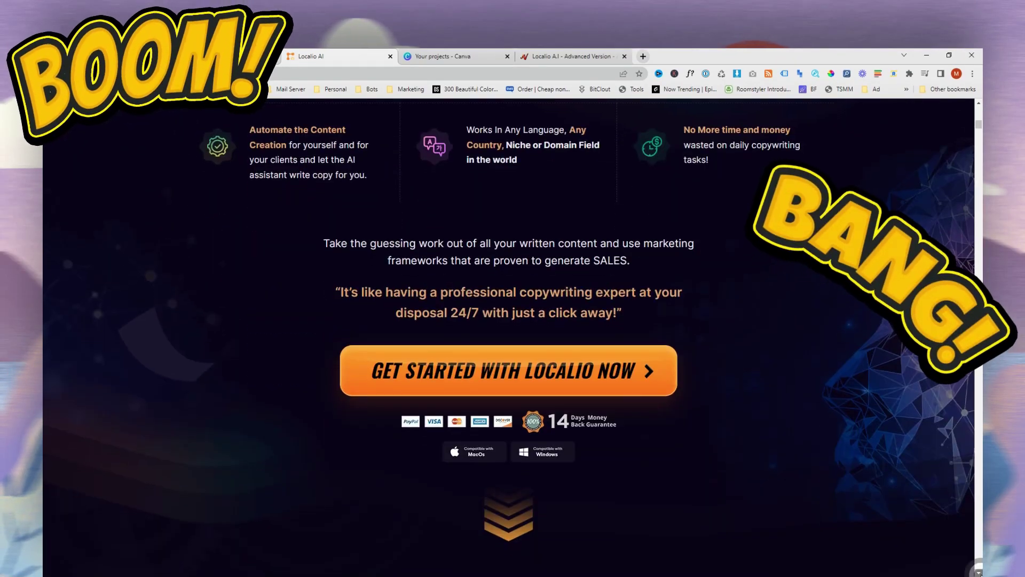
pyautogui.scroll(-4, 509, 342)
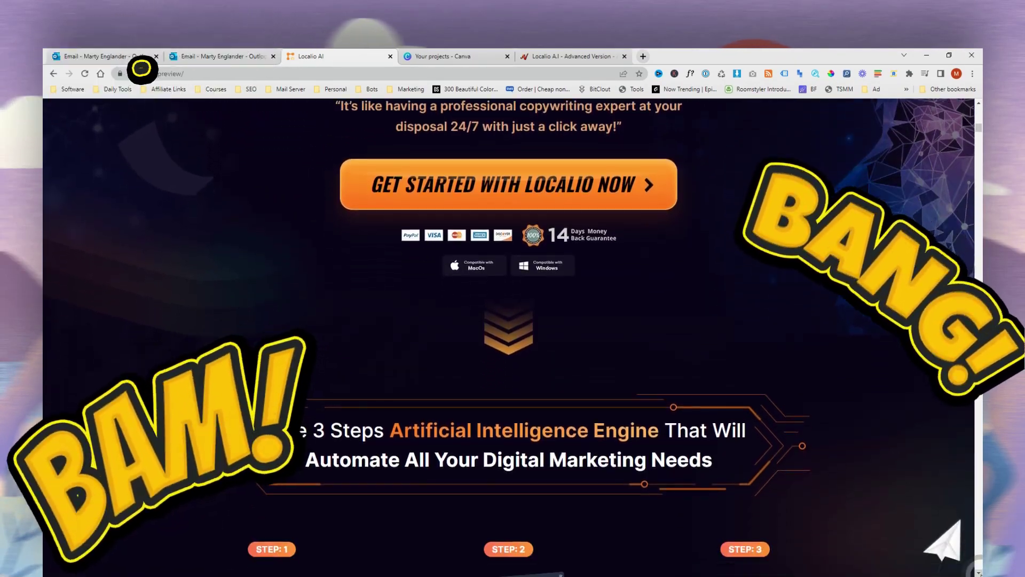
pyautogui.scroll(-5, 508, 341)
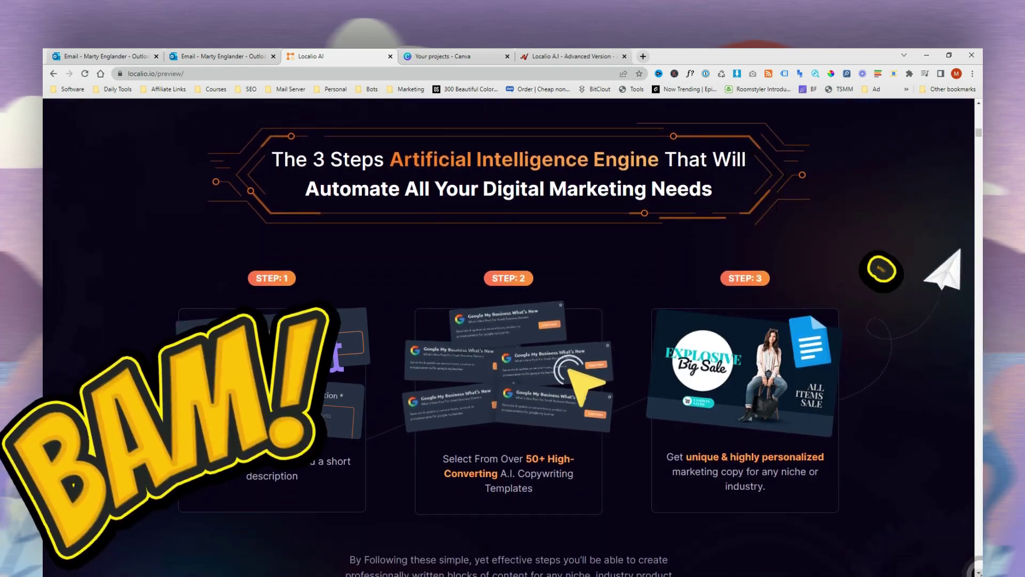
pyautogui.scroll(-4, 508, 342)
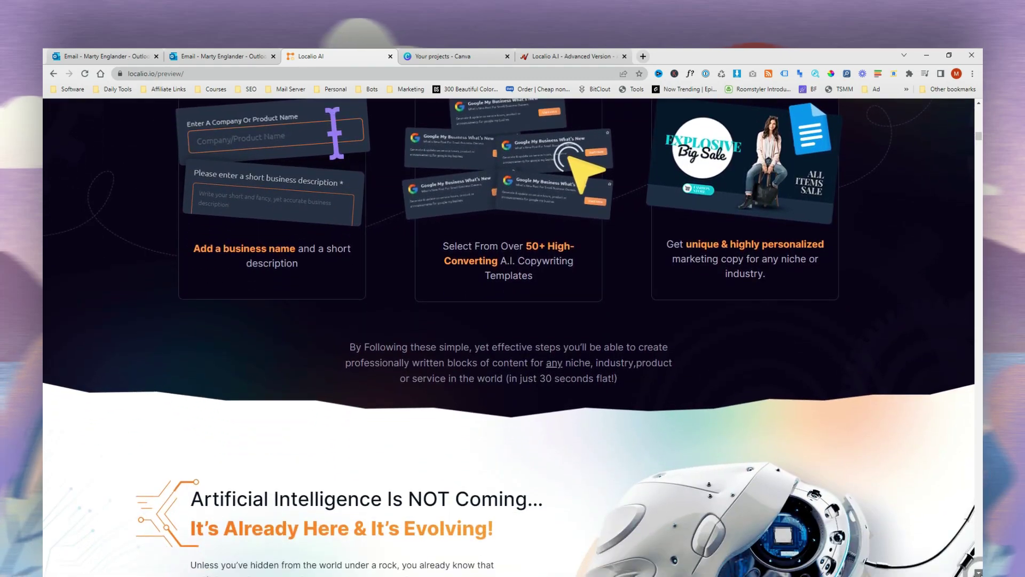
pyautogui.scroll(-4, 509, 342)
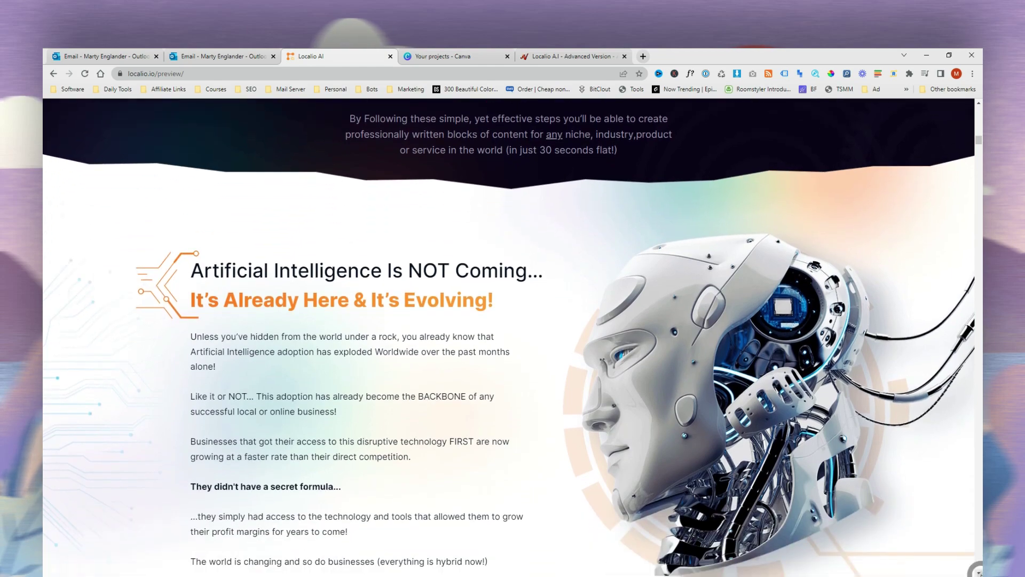
pyautogui.scroll(-2, 509, 341)
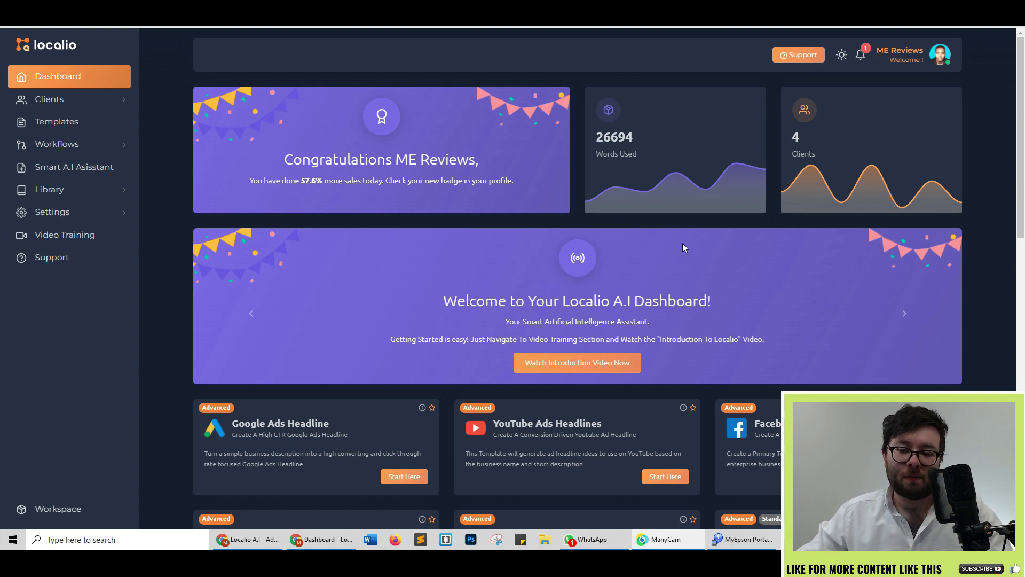
# Expand the Clients section and switch the theme to light, then back to dark.
pyautogui.scroll(-5, 682, 248)
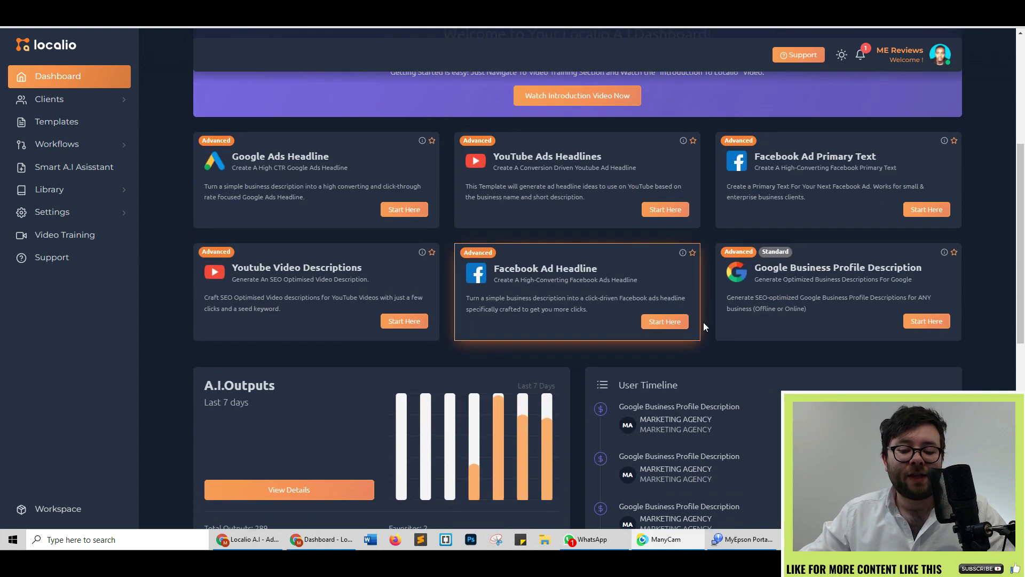
pyautogui.scroll(-4, 703, 323)
pyautogui.scroll(-2, 686, 328)
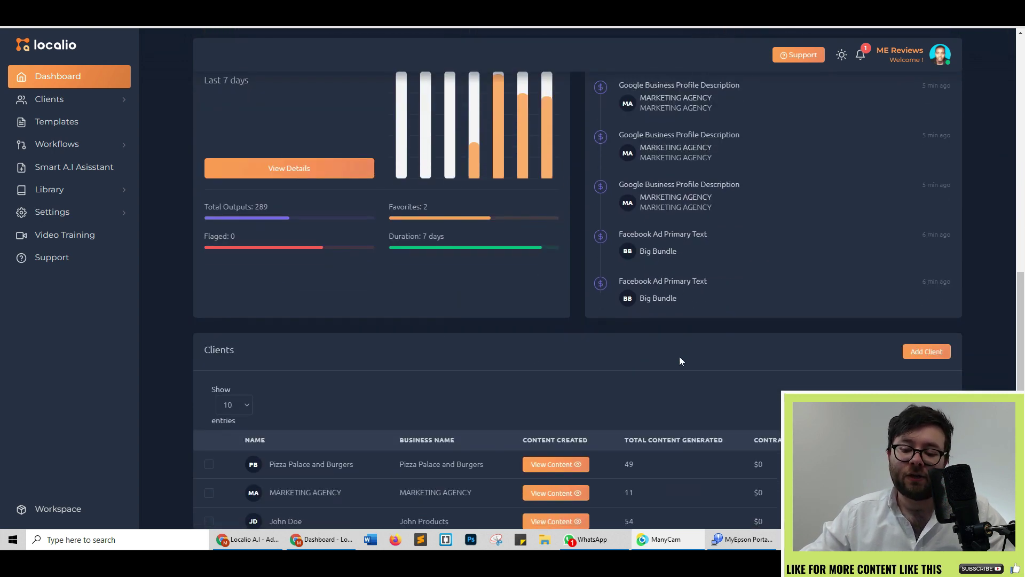
pyautogui.scroll(-2, 680, 356)
pyautogui.scroll(13, 719, 357)
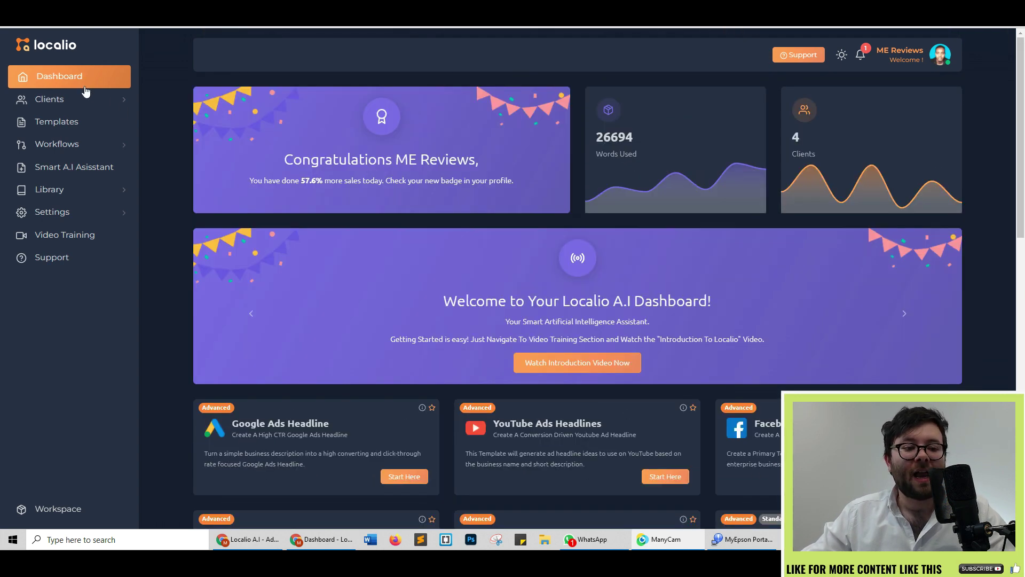
pyautogui.click(123, 100)
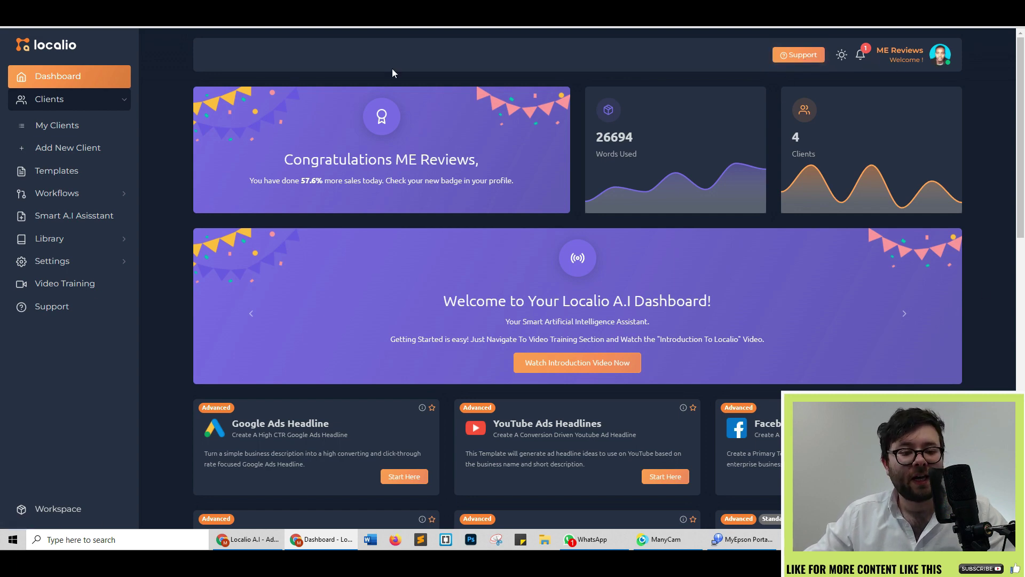
pyautogui.click(842, 56)
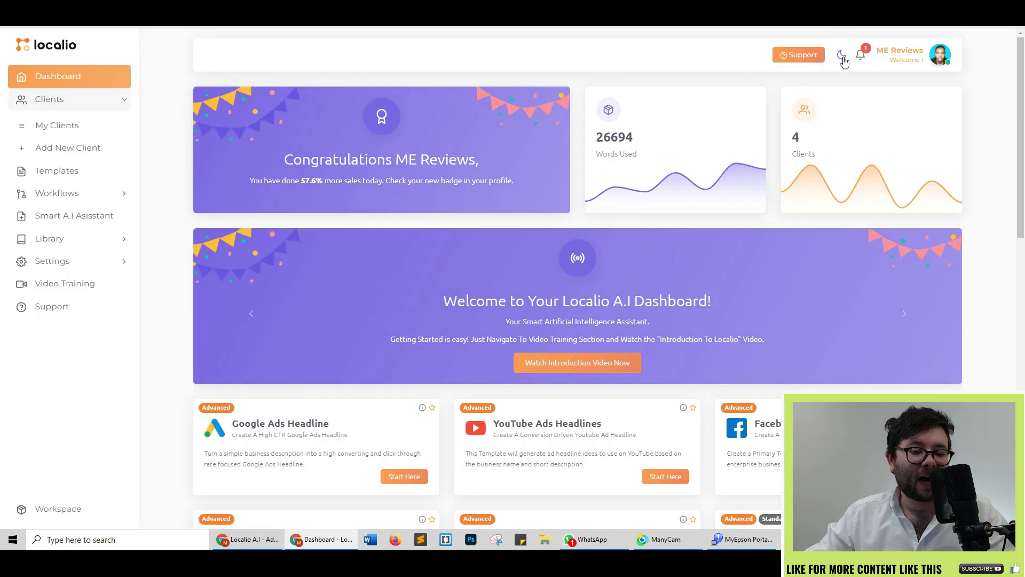
pyautogui.click(842, 58)
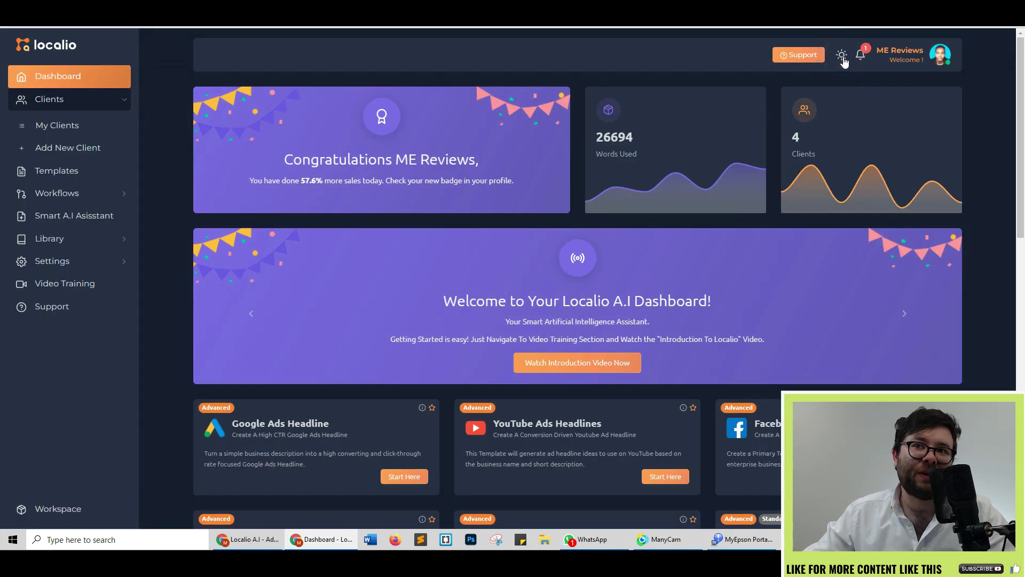
# Open the templates training video, then return to the dashboard.
pyautogui.scroll(-1, 694, 341)
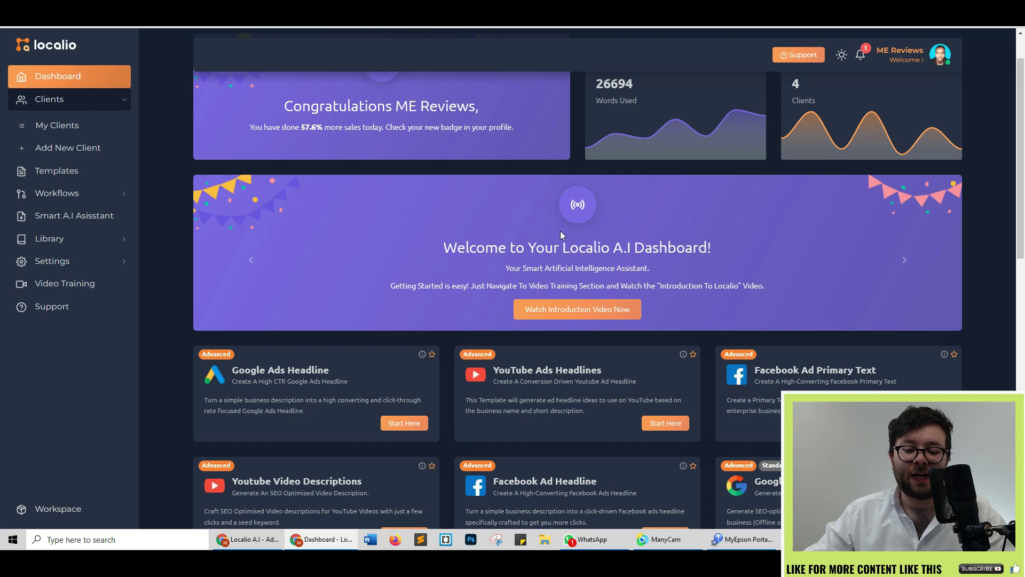
pyautogui.click(587, 314)
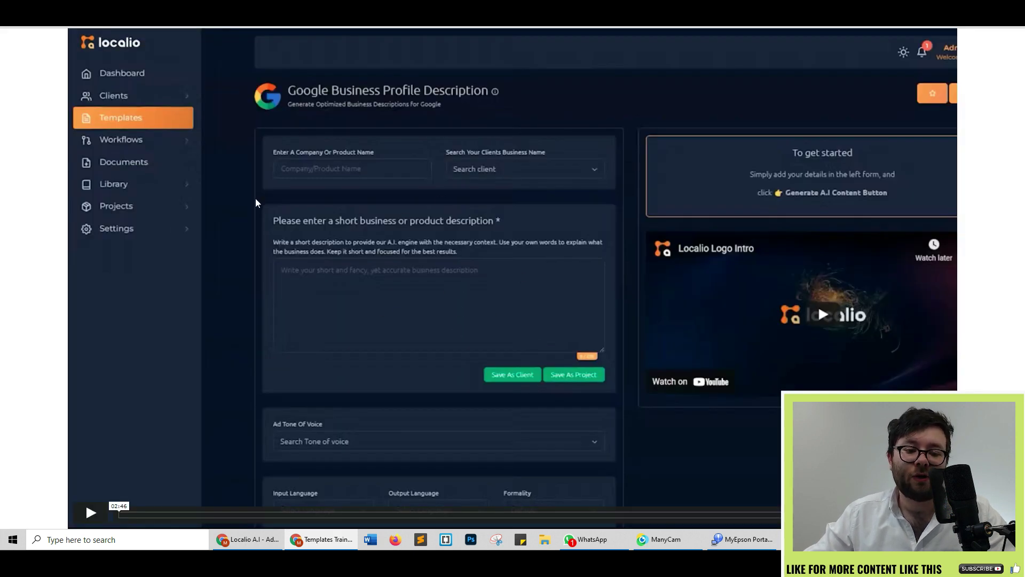
pyautogui.hotkey('alt', 'Left')
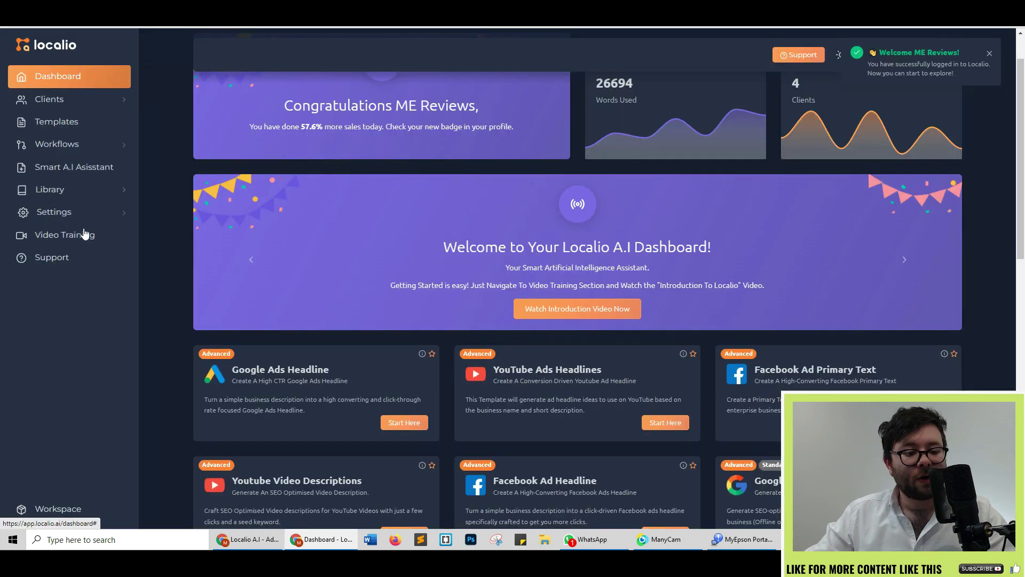
# Open Video Training and browse its video titles, including Smart A.I Writer Explained.
pyautogui.click(62, 239)
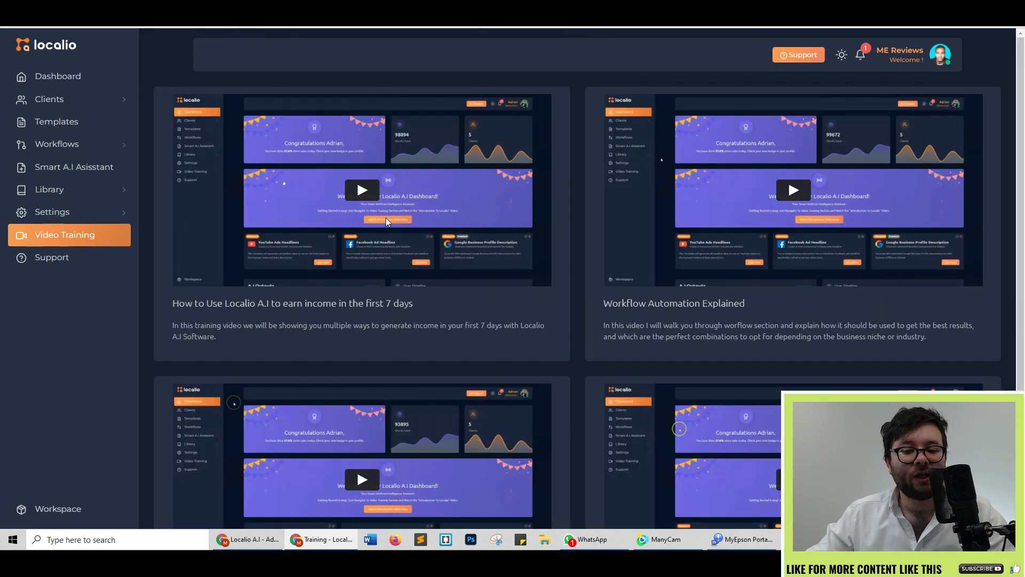
pyautogui.moveTo(171, 302); pyautogui.dragTo(410, 306)
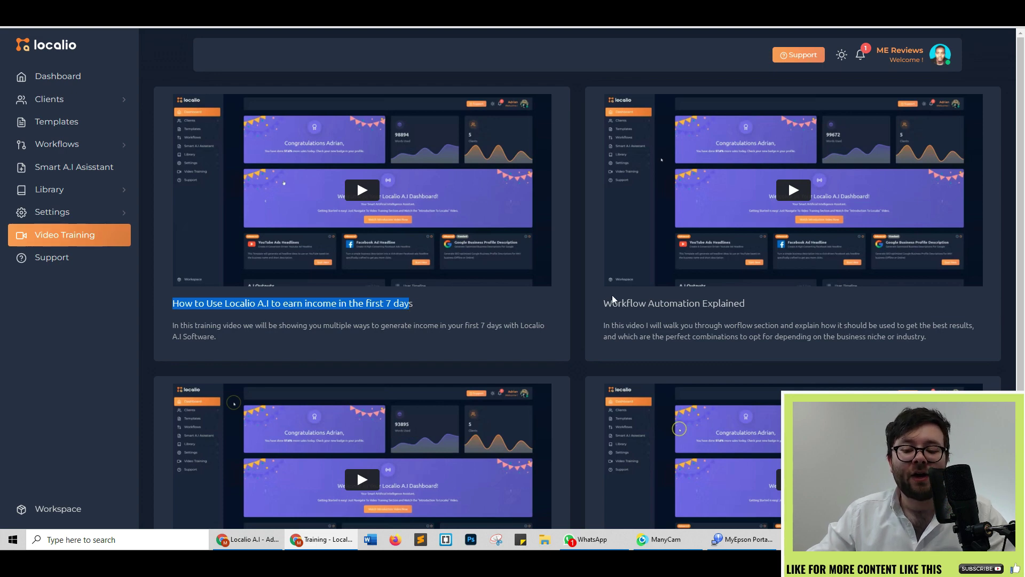
pyautogui.moveTo(622, 303); pyautogui.dragTo(679, 303)
pyautogui.scroll(-2, 675, 302)
pyautogui.scroll(-1, 676, 302)
pyautogui.moveTo(258, 432); pyautogui.dragTo(346, 434)
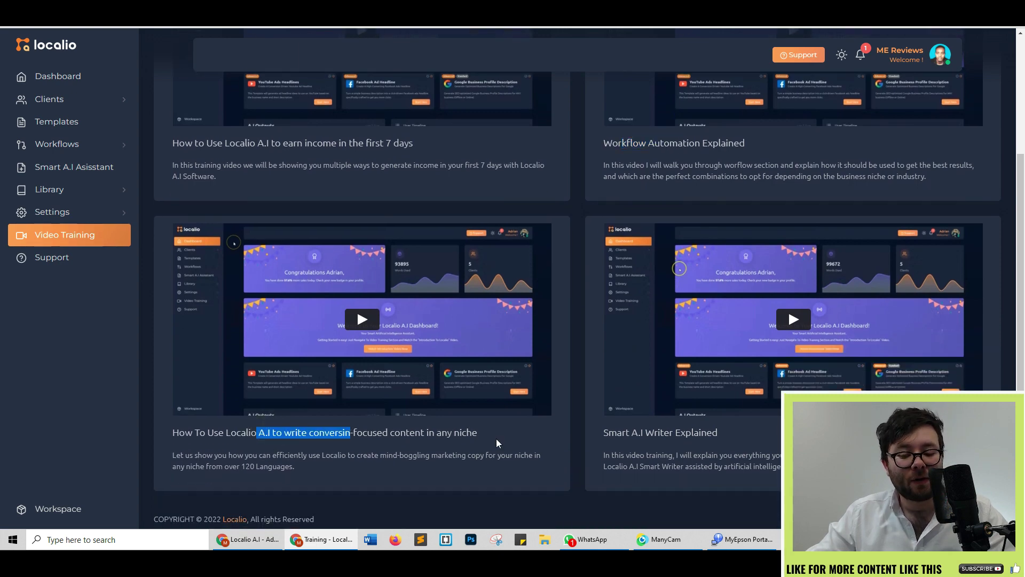
pyautogui.moveTo(646, 434); pyautogui.dragTo(697, 437)
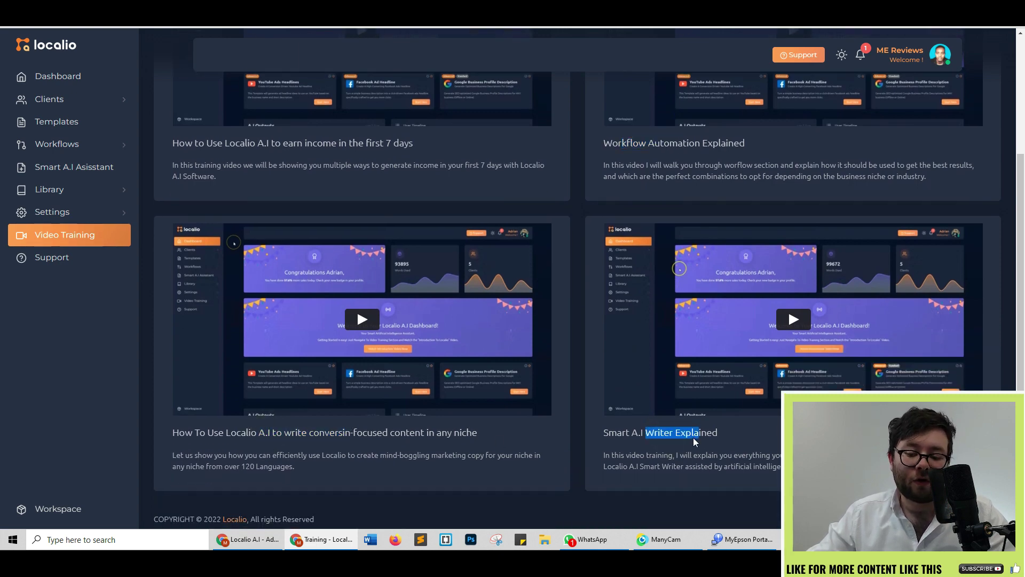
pyautogui.scroll(3, 398, 308)
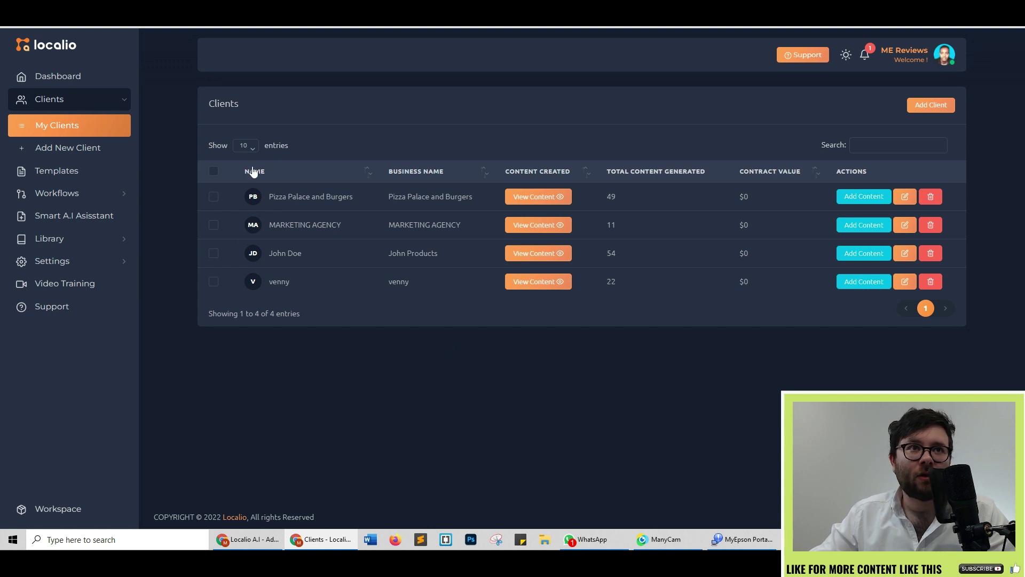
# Preview the Add Client form and the Pizza Palace and Burgers edit form, returning to the clients list.
pyautogui.click(917, 113)
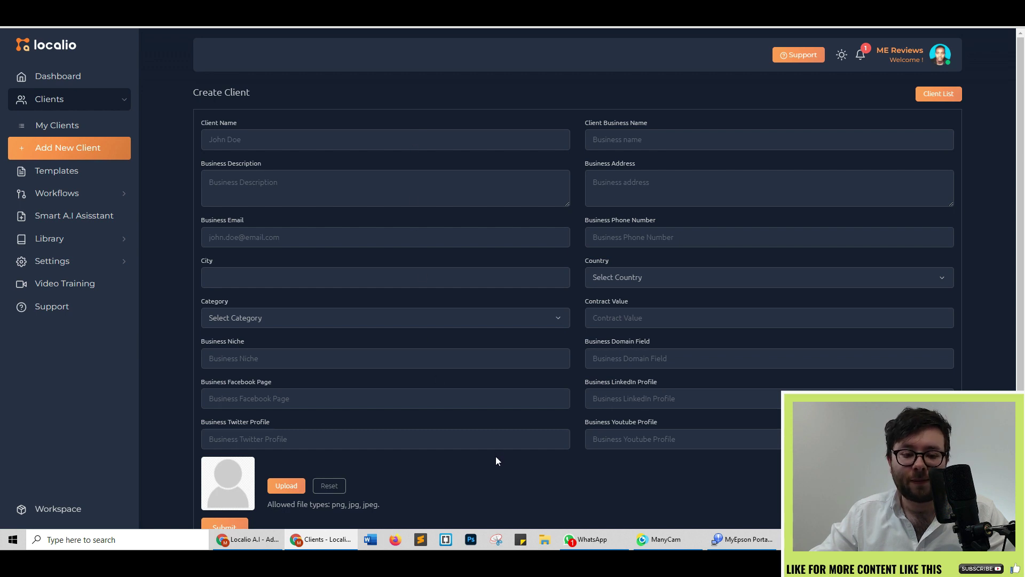
pyautogui.hotkey('alt', 'Left')
pyautogui.moveTo(270, 197); pyautogui.dragTo(351, 196)
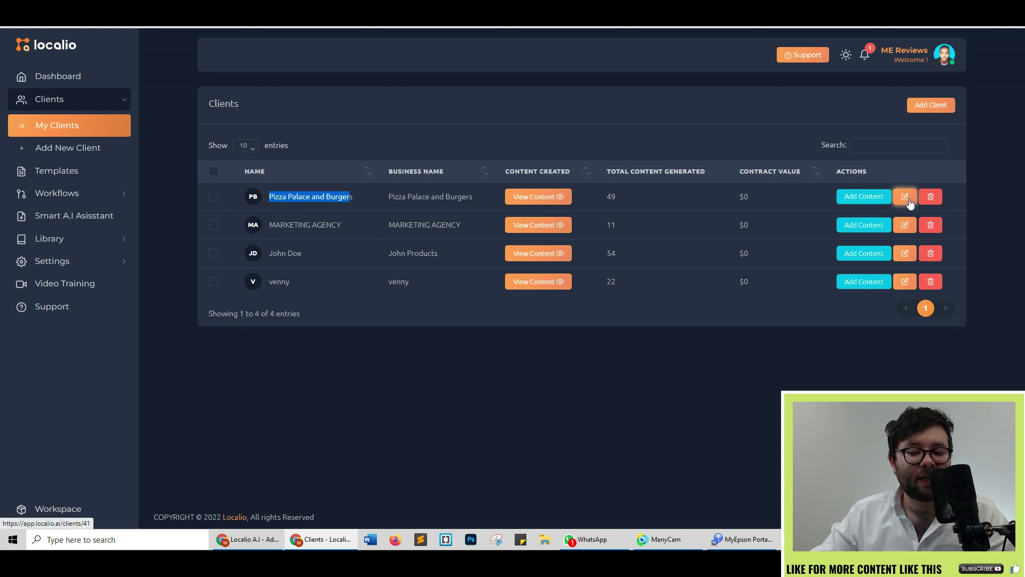
pyautogui.click(906, 197)
pyautogui.hotkey('alt', 'Left')
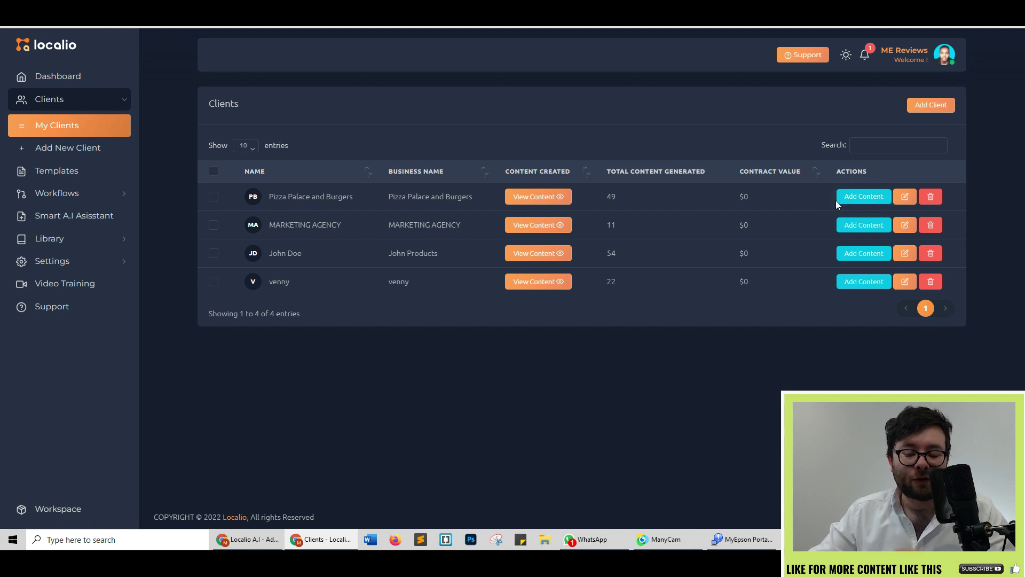
# View the content generated for Pizza Palace and Burgers.
pyautogui.click(559, 198)
pyautogui.scroll(-5, 457, 181)
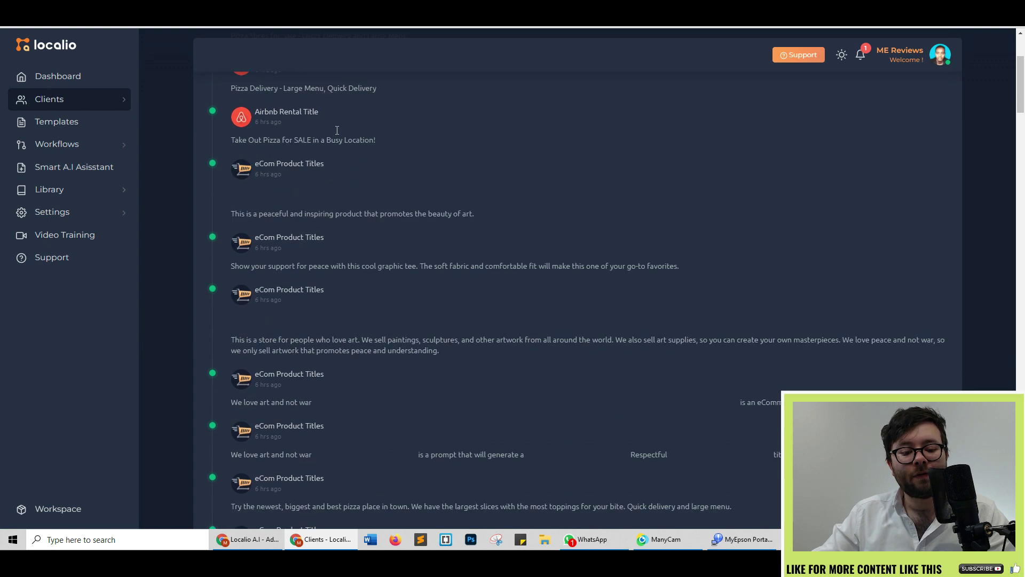
pyautogui.scroll(-2, 352, 161)
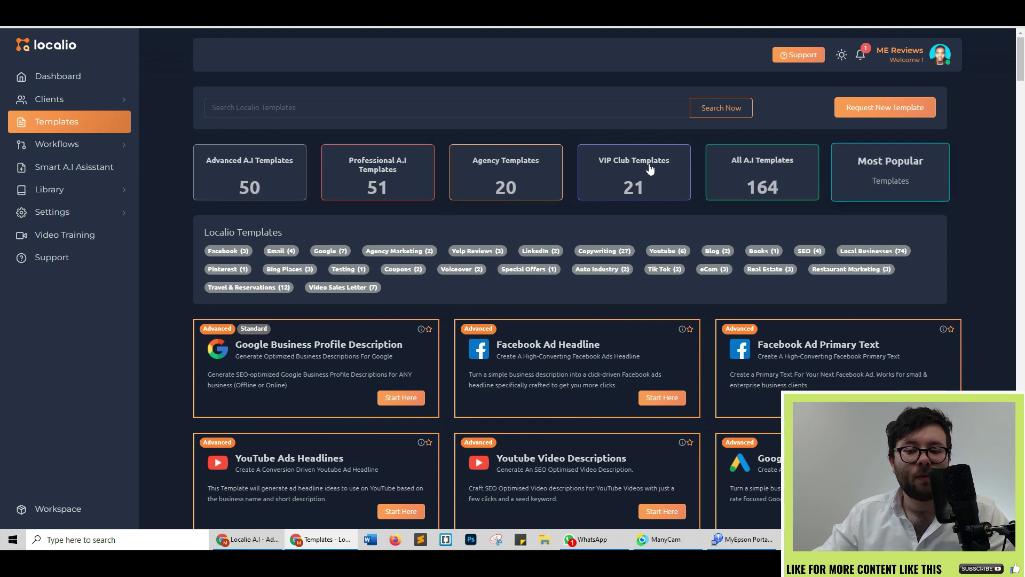
# Switch to another template group and scroll through it.
pyautogui.click(876, 192)
pyautogui.scroll(-3, 368, 191)
pyautogui.scroll(-2, 589, 201)
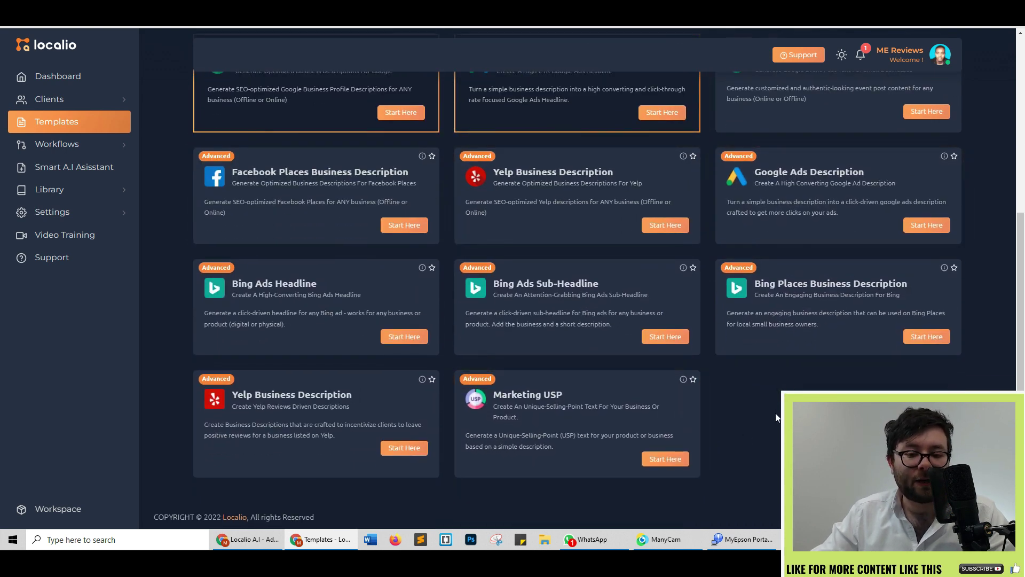
pyautogui.scroll(5, 775, 417)
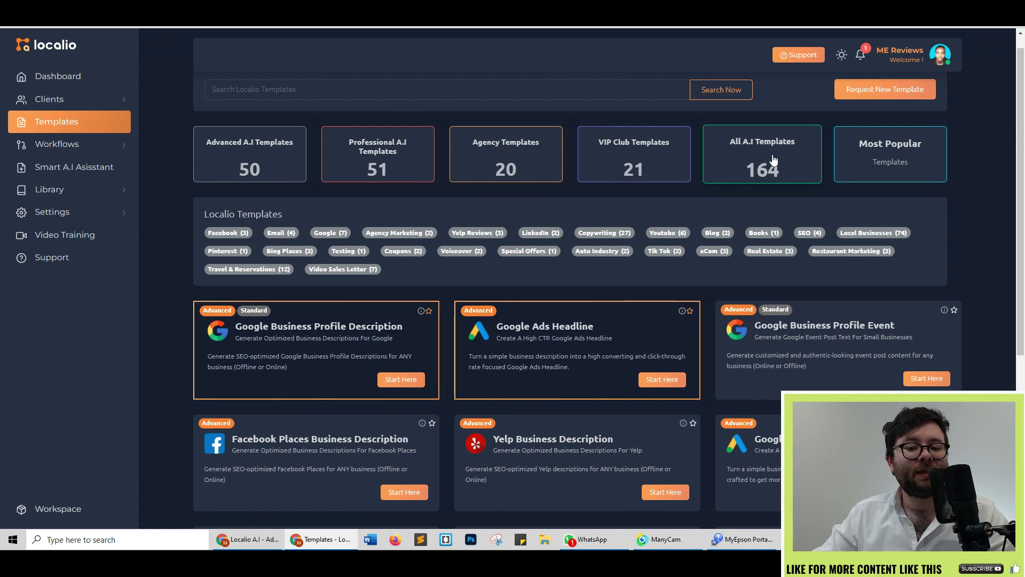
# Show all 164 AI templates and scroll down through the template grid.
pyautogui.click(774, 160)
pyautogui.doubleClick(763, 169)
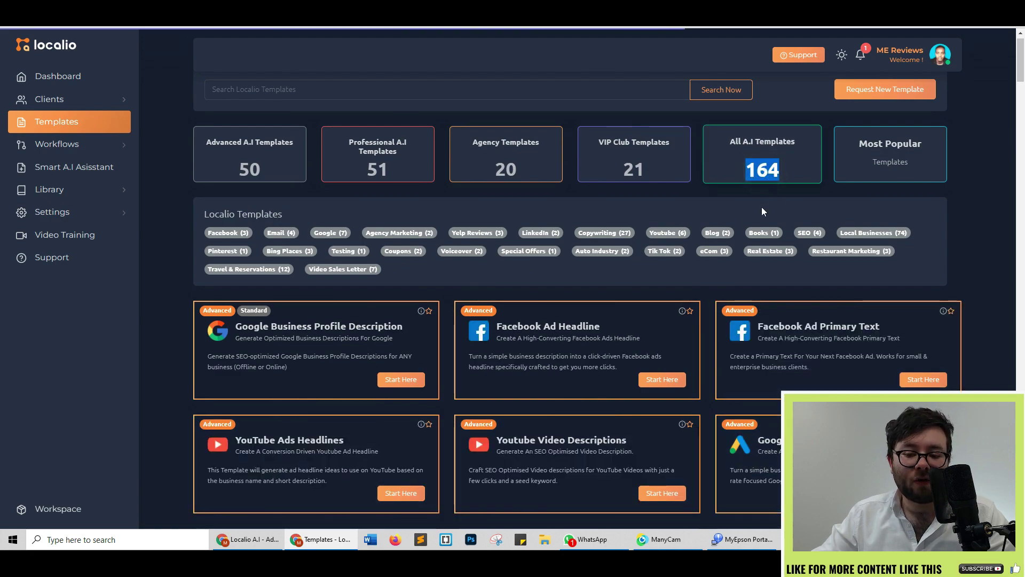
pyautogui.scroll(-15, 761, 212)
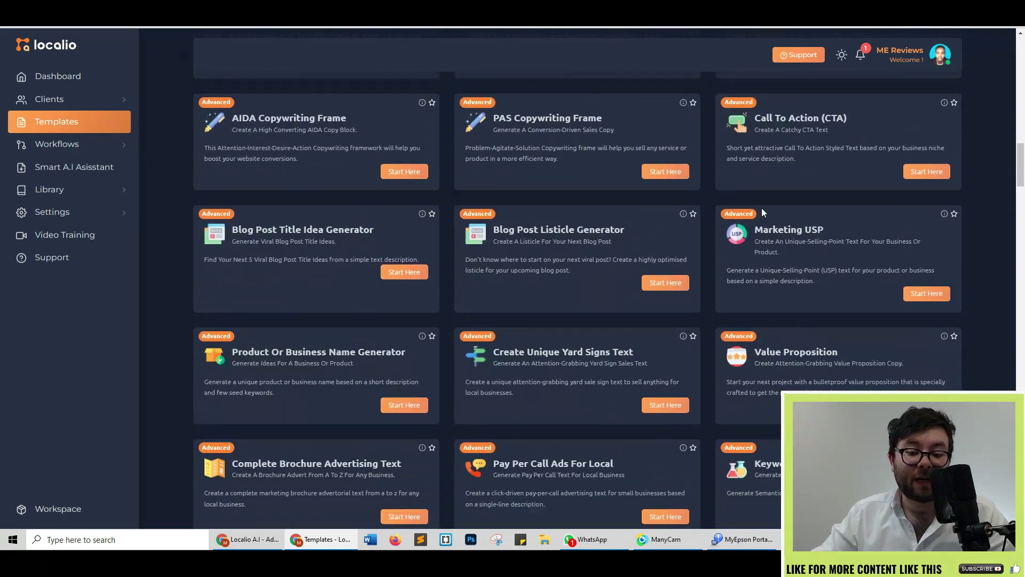
pyautogui.scroll(-15, 762, 212)
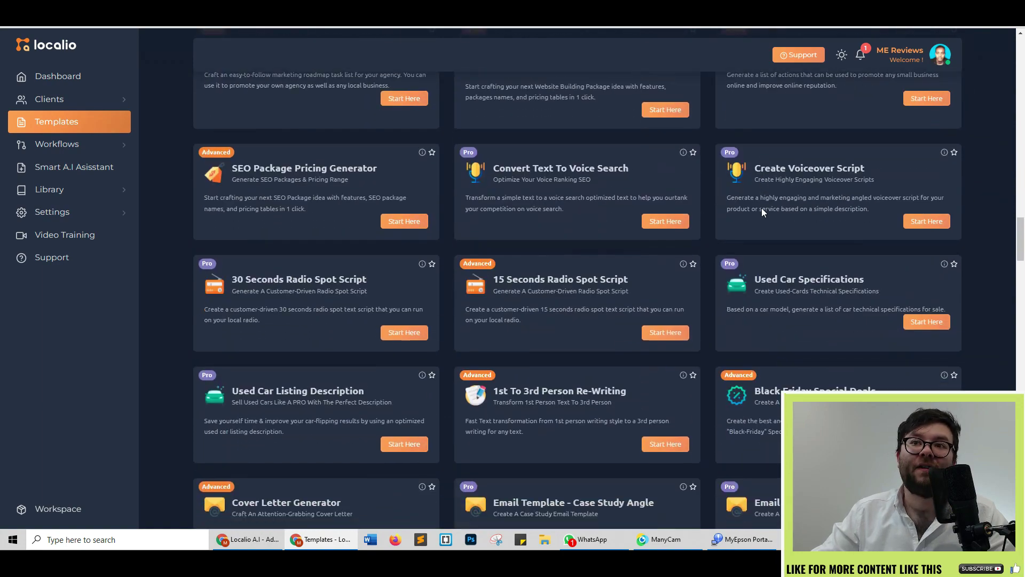
pyautogui.scroll(-9, 763, 212)
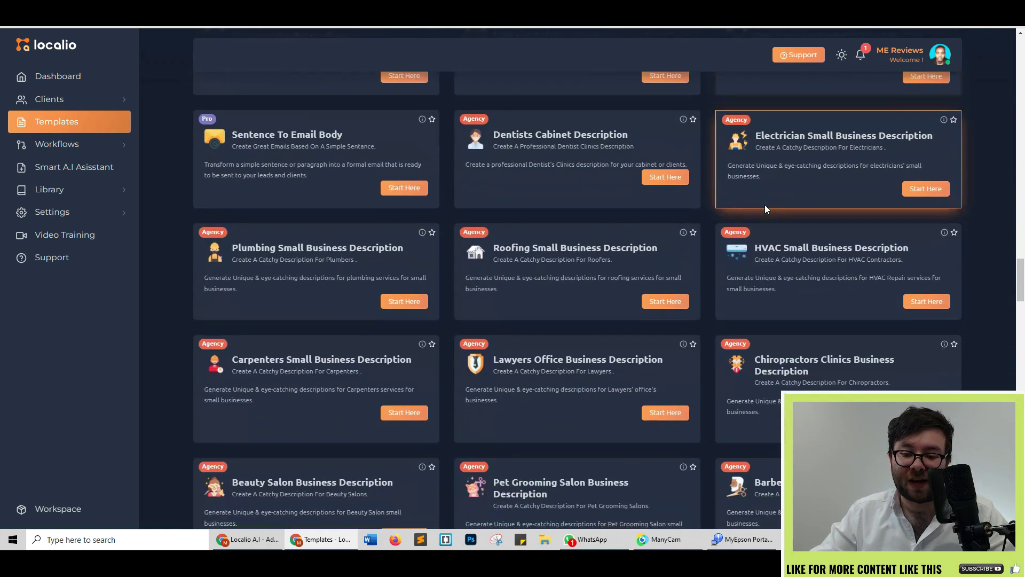
pyautogui.scroll(-15, 765, 208)
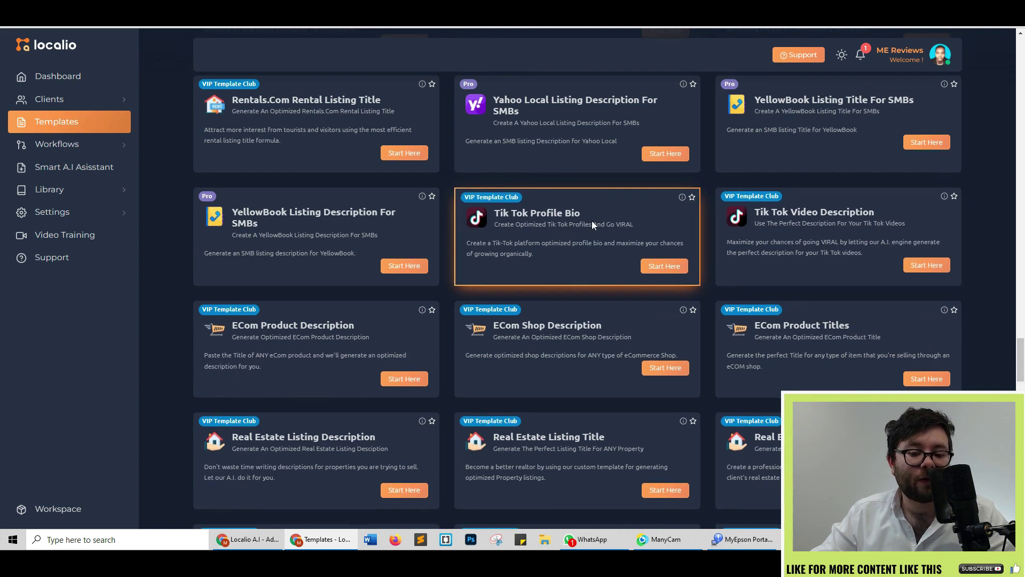
pyautogui.scroll(-5, 584, 220)
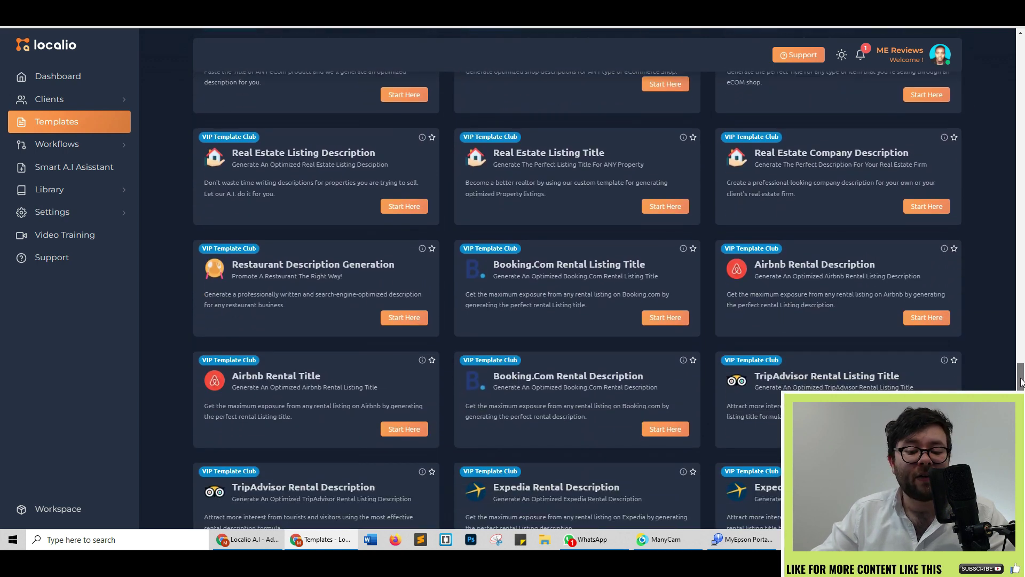
pyautogui.moveTo(1021, 381); pyautogui.dragTo(1021, 414)
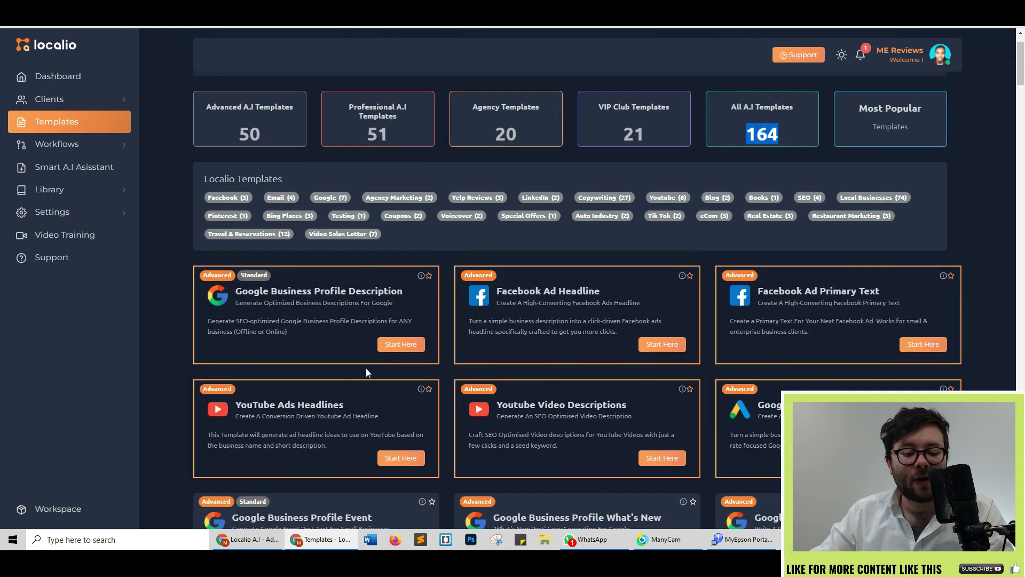
# Start the YouTube Ads Headlines template with Pizza Palace and Burgers as the client.
pyautogui.scroll(-2, 366, 369)
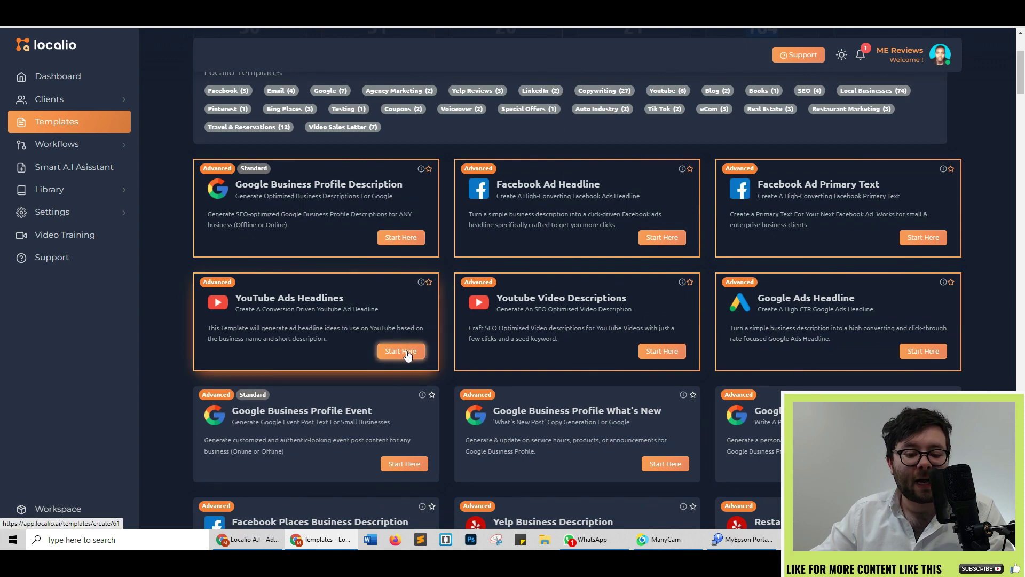
pyautogui.click(401, 351)
pyautogui.click(458, 169)
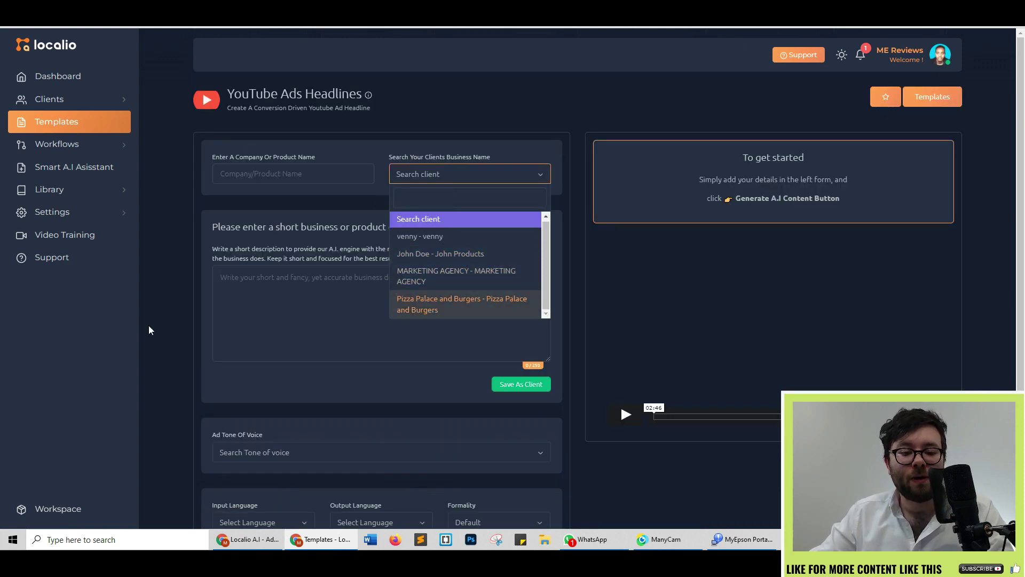
pyautogui.click(297, 180)
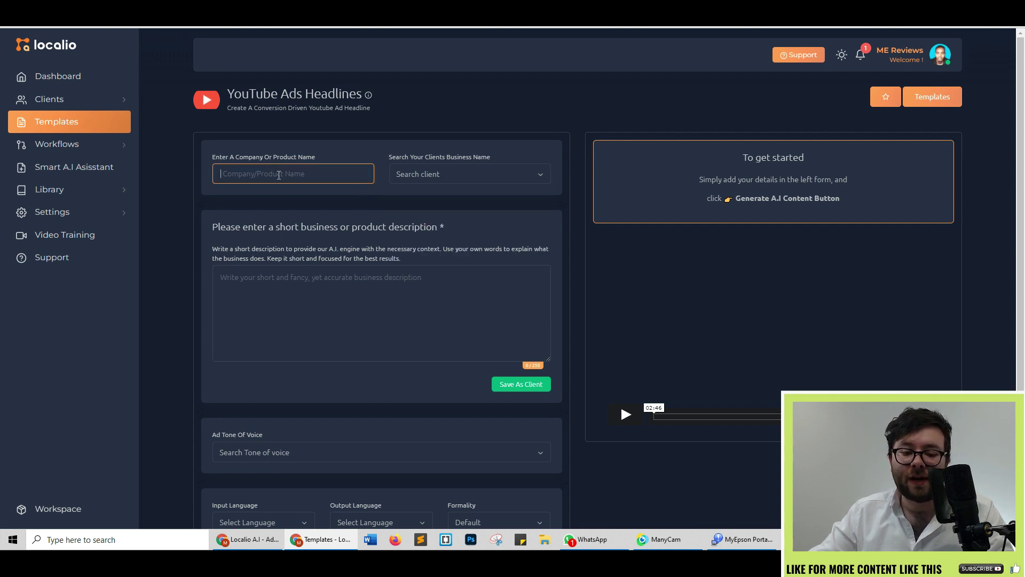
pyautogui.click(484, 176)
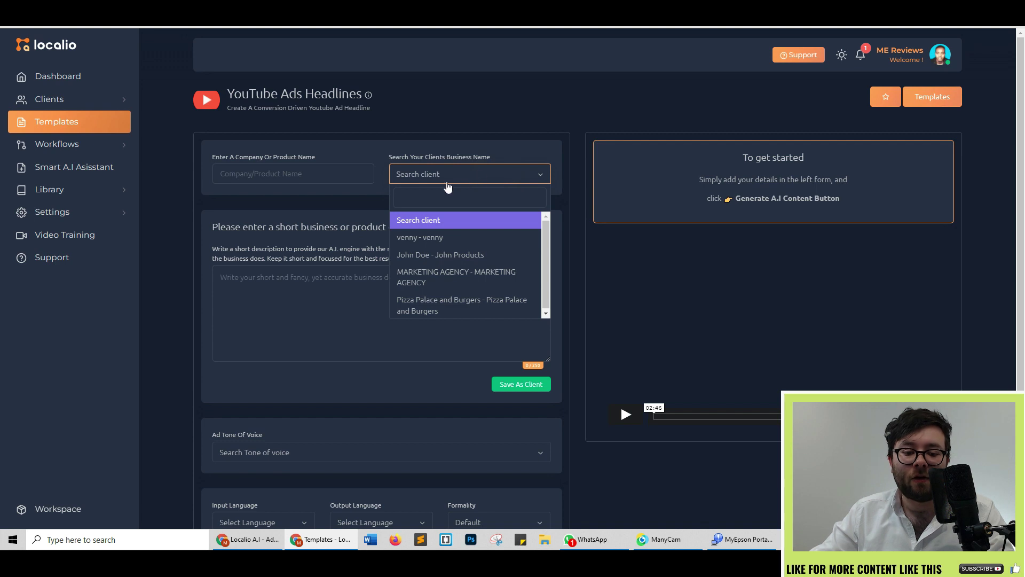
pyautogui.click(502, 223)
pyautogui.click(460, 176)
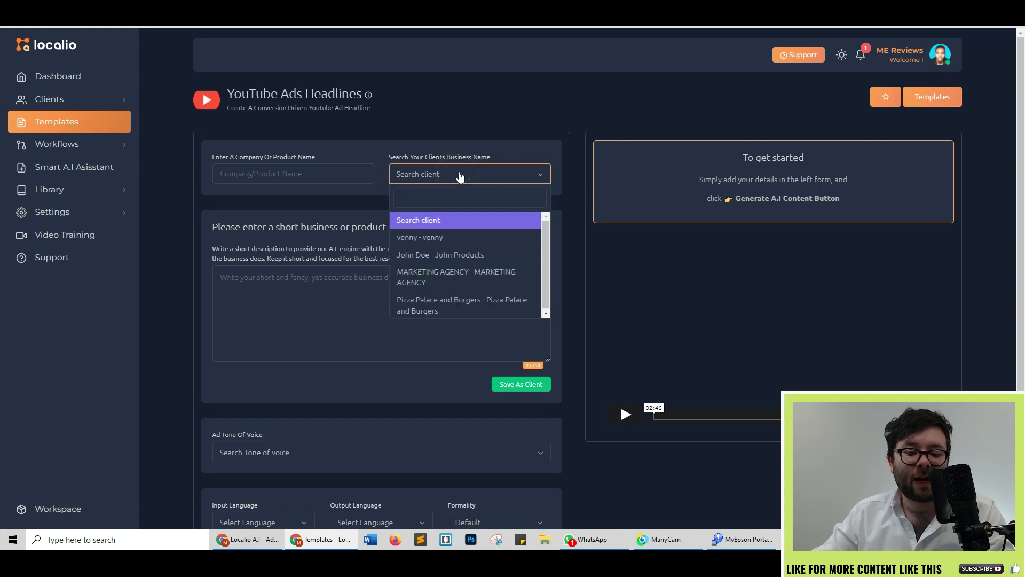
pyautogui.click(461, 305)
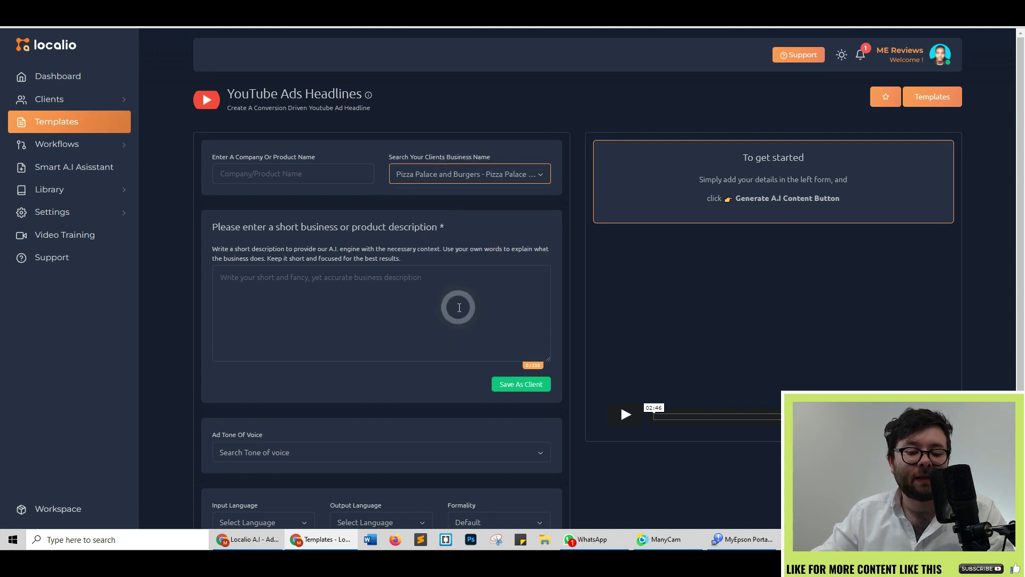
# Review the business description, play the tutorial video, and recheck the client list.
pyautogui.click(286, 173)
pyautogui.moveTo(343, 280); pyautogui.dragTo(441, 297)
pyautogui.scroll(-1, 702, 275)
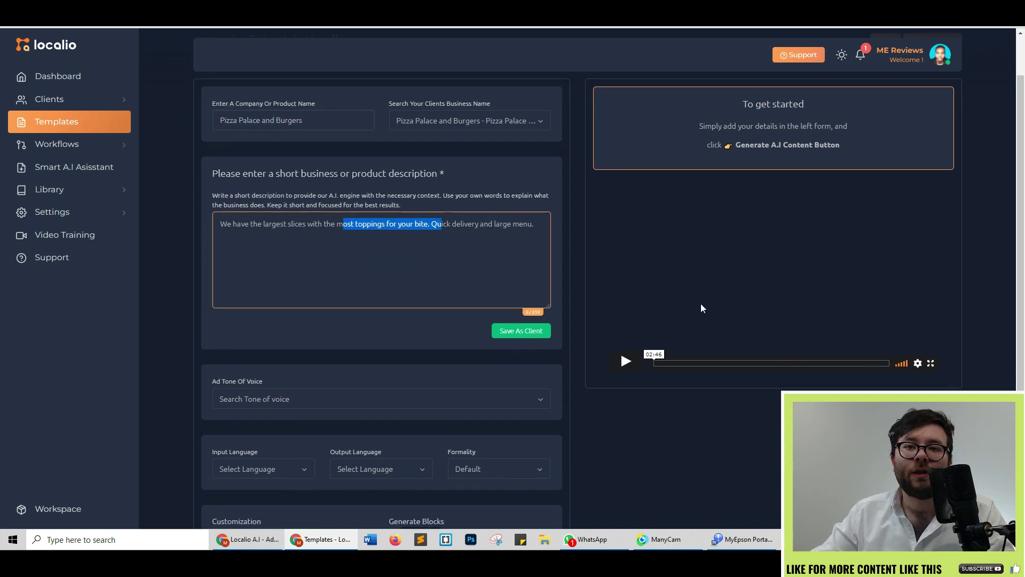
pyautogui.click(625, 361)
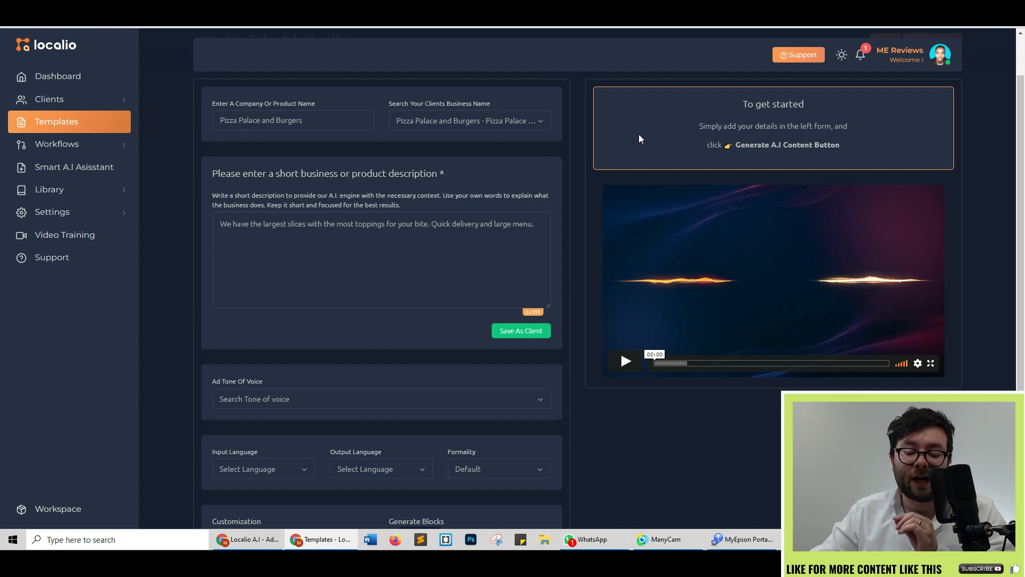
pyautogui.scroll(1, 534, 192)
pyautogui.click(497, 176)
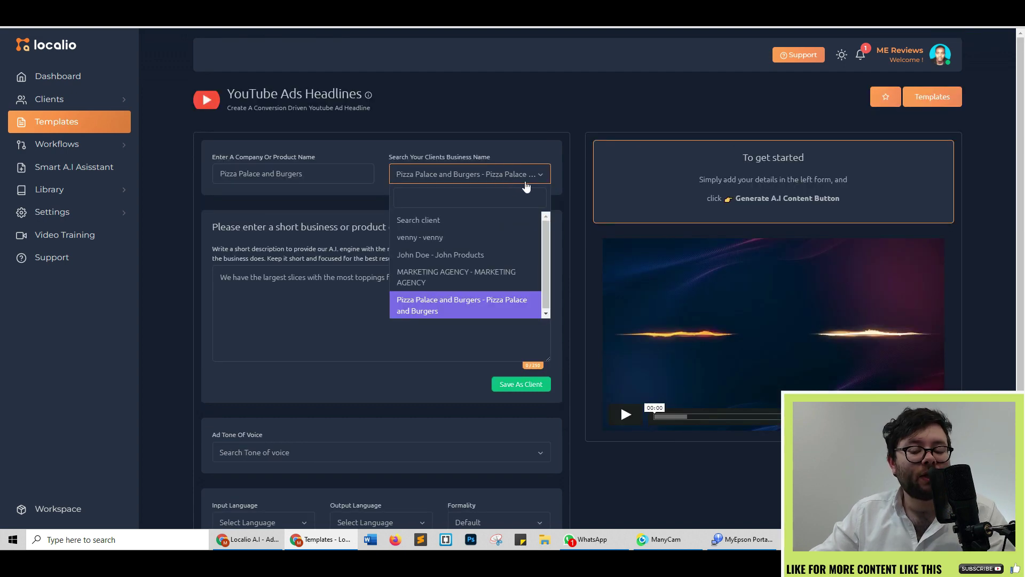
pyautogui.click(379, 234)
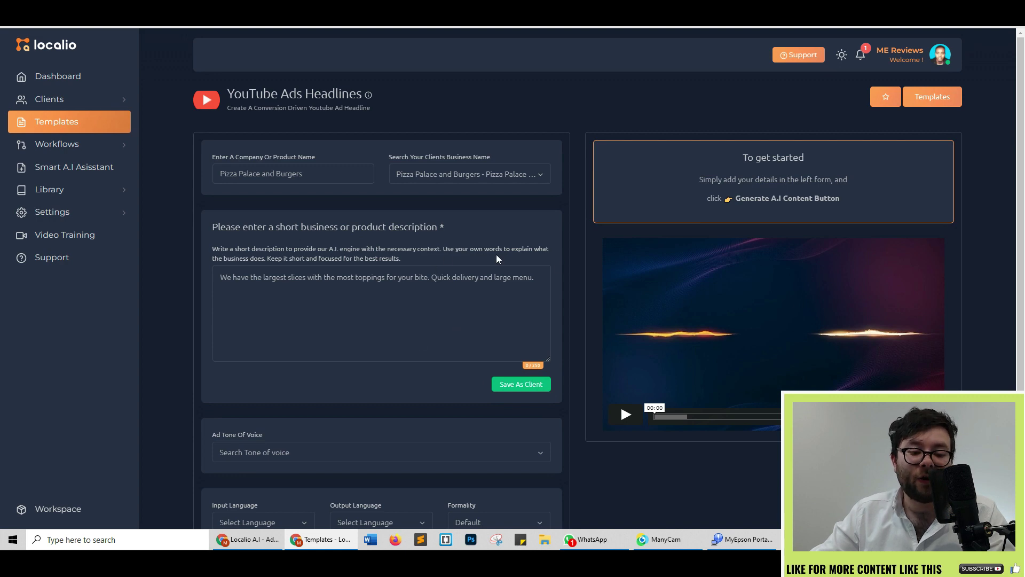
pyautogui.scroll(-3, 485, 287)
# Set the ad tone of voice to Passionate.
pyautogui.click(256, 276)
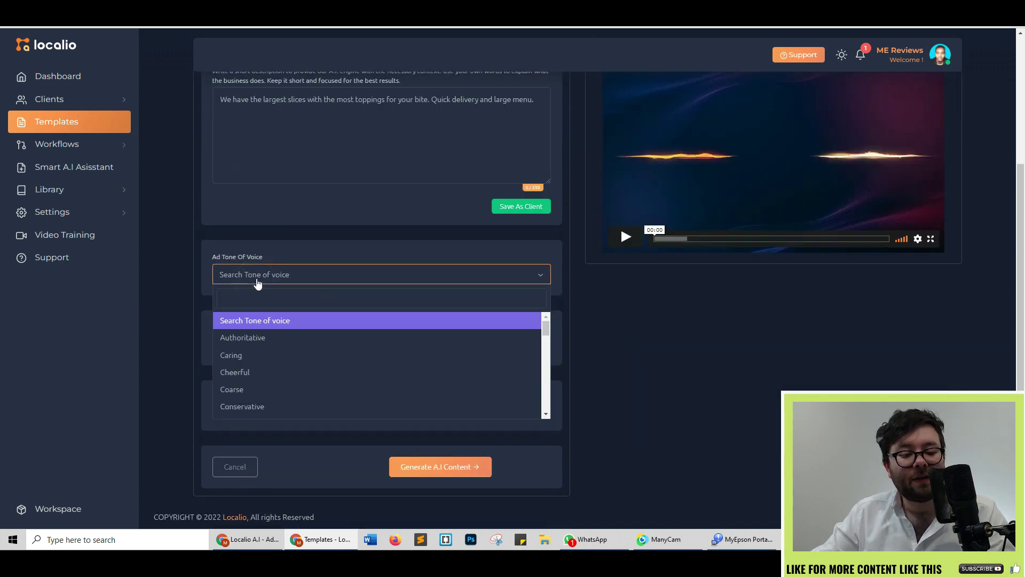
pyautogui.scroll(-5, 293, 350)
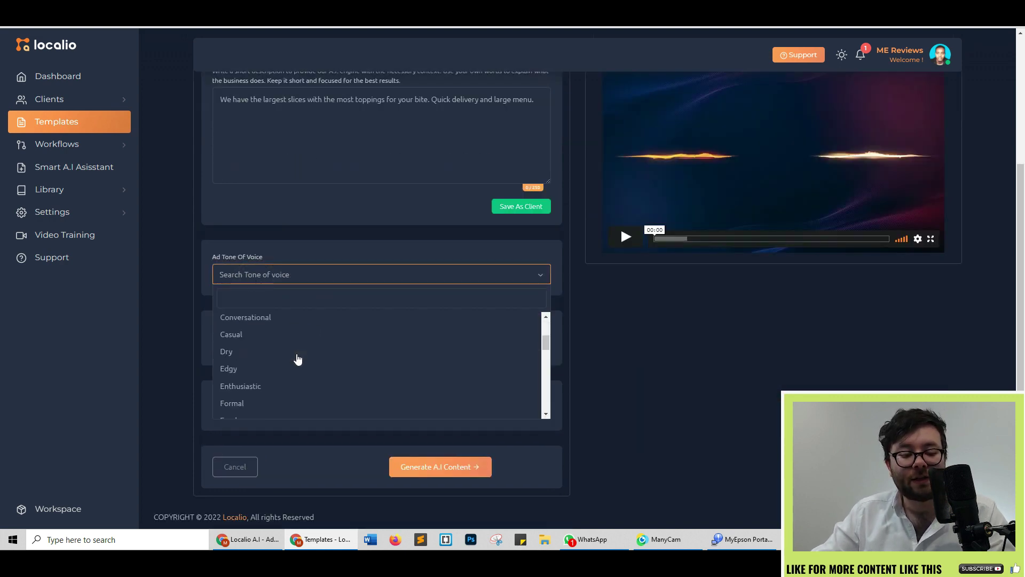
pyautogui.scroll(-1, 288, 390)
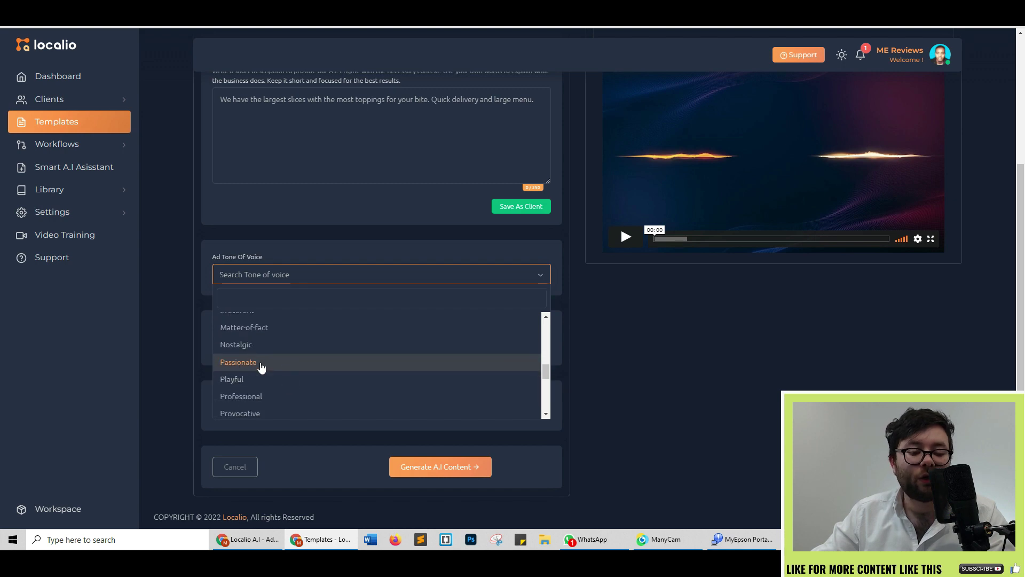
pyautogui.click(261, 362)
# Set input and output language to English and formality to Formal.
pyautogui.click(275, 346)
pyautogui.scroll(-6, 280, 394)
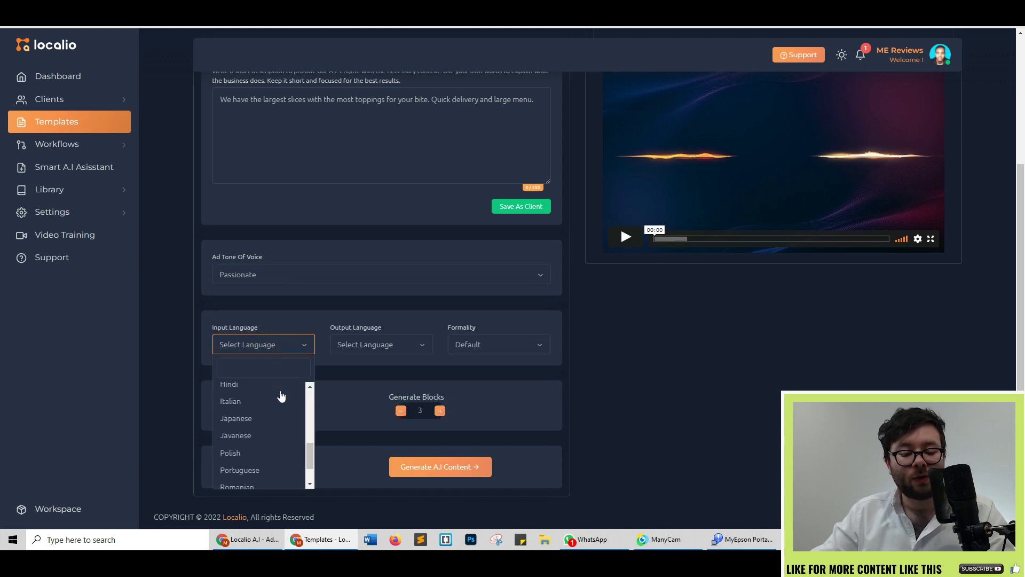
pyautogui.scroll(5, 278, 399)
pyautogui.click(263, 438)
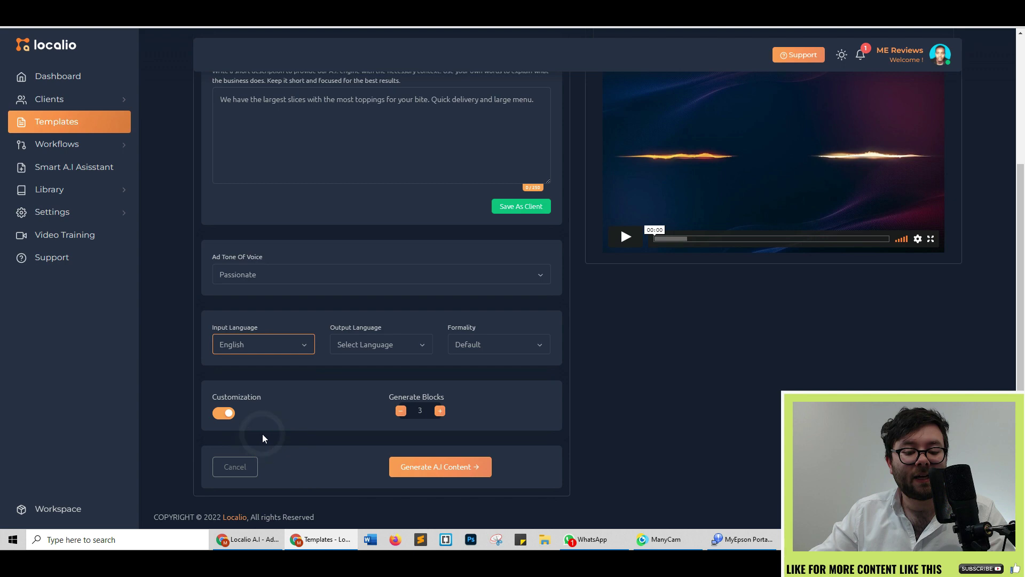
pyautogui.click(399, 347)
pyautogui.click(491, 346)
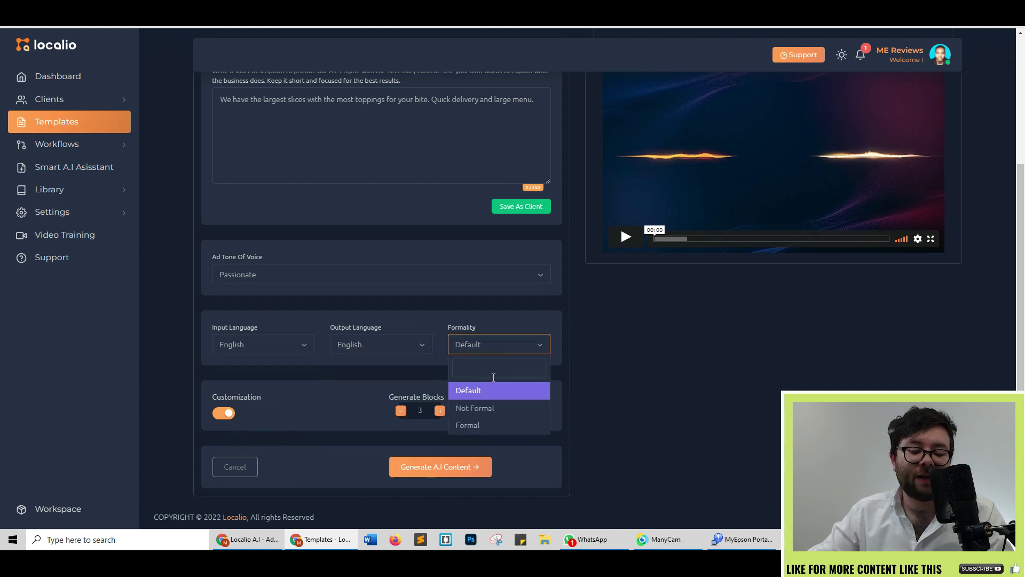
pyautogui.click(480, 424)
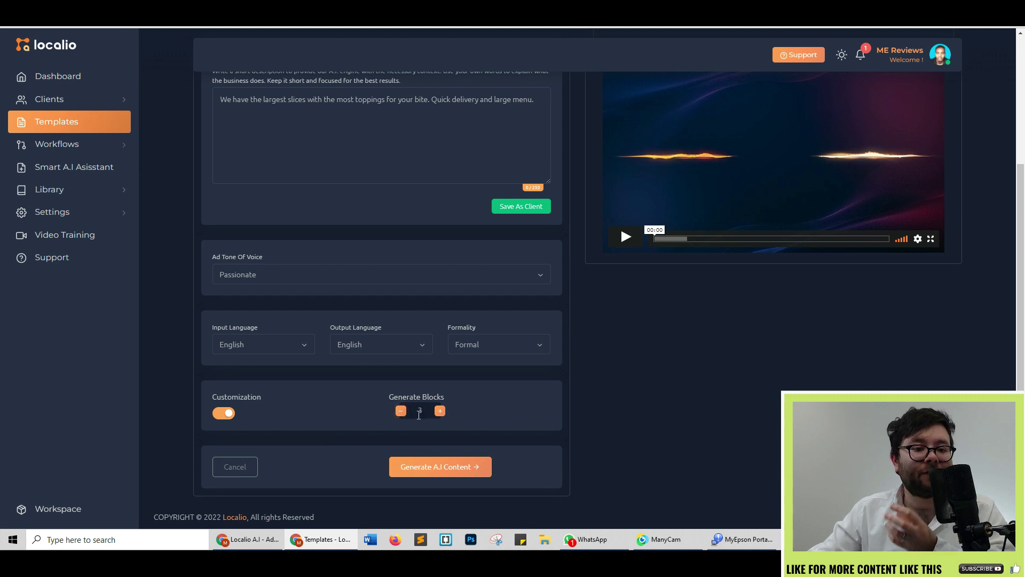
pyautogui.moveTo(329, 99); pyautogui.dragTo(553, 117)
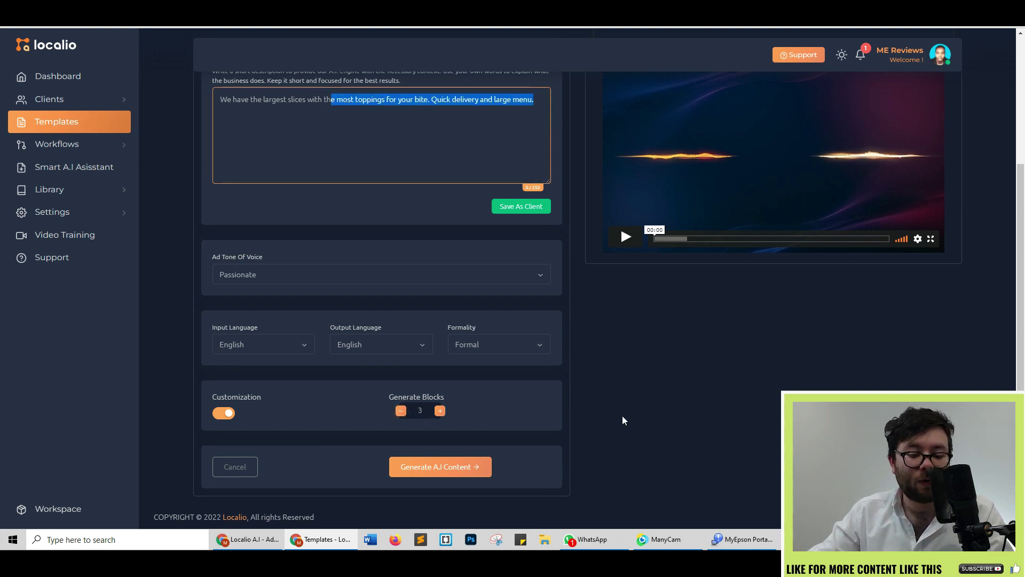
pyautogui.click(405, 454)
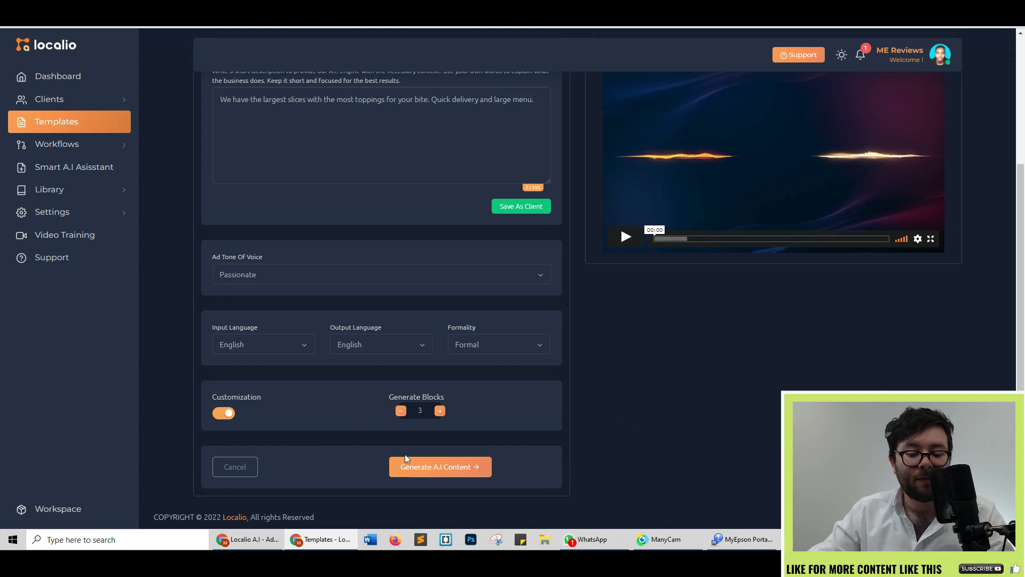
# Generate the three ad headlines and open the first headline's options menu.
pyautogui.click(441, 465)
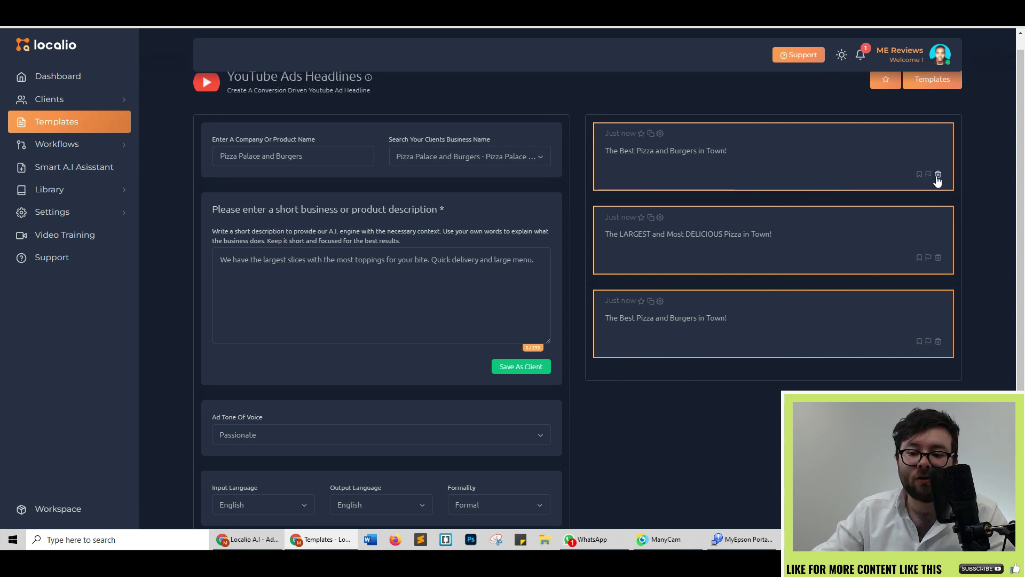
pyautogui.click(660, 134)
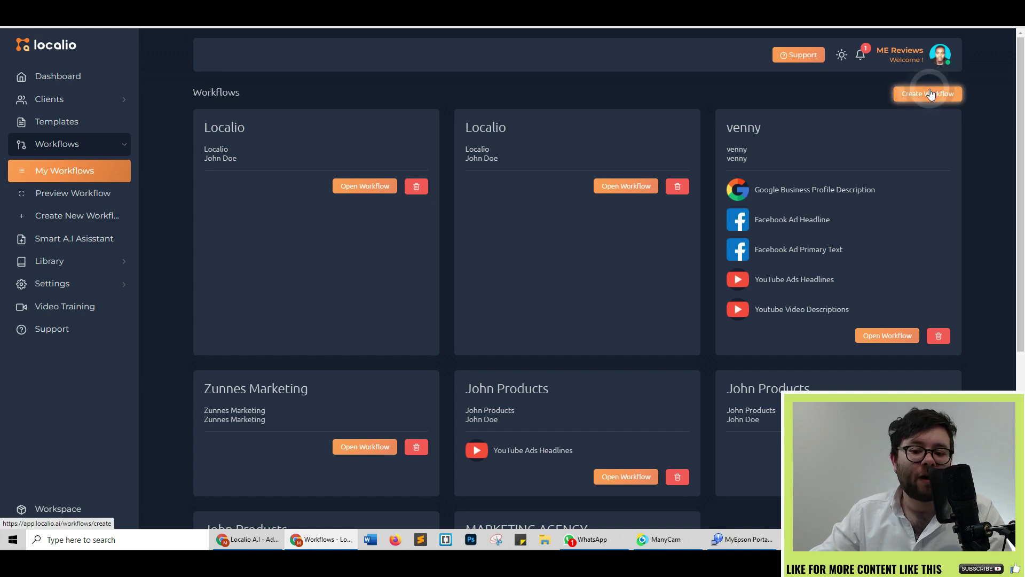
# Create a new workflow with Pizza Palace and Burgers as the client.
pyautogui.click(359, 314)
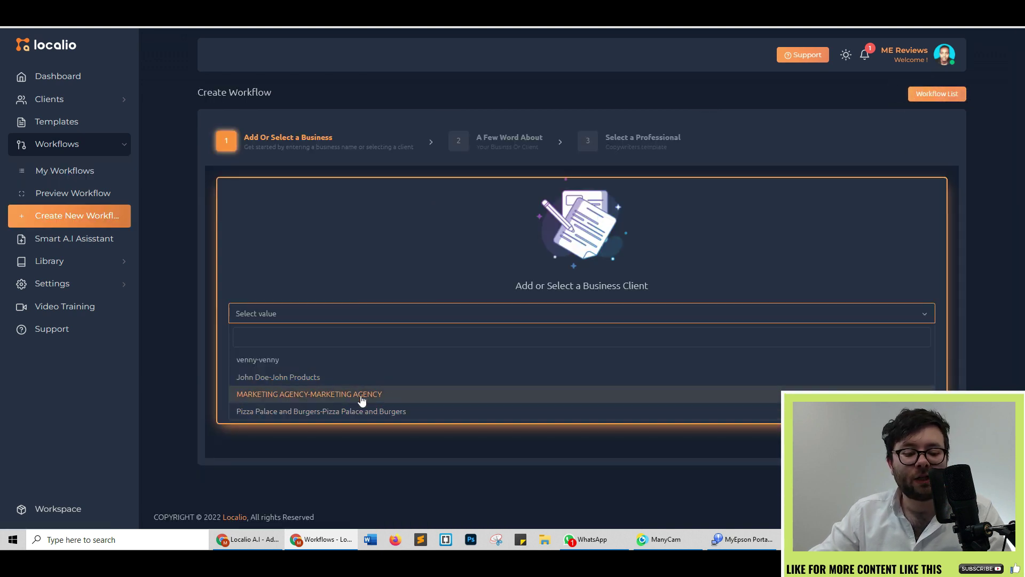
pyautogui.click(402, 412)
pyautogui.click(549, 395)
# Select the business description, add a second description entry, and continue to template selection.
pyautogui.moveTo(514, 243); pyautogui.dragTo(659, 243)
pyautogui.click(674, 247)
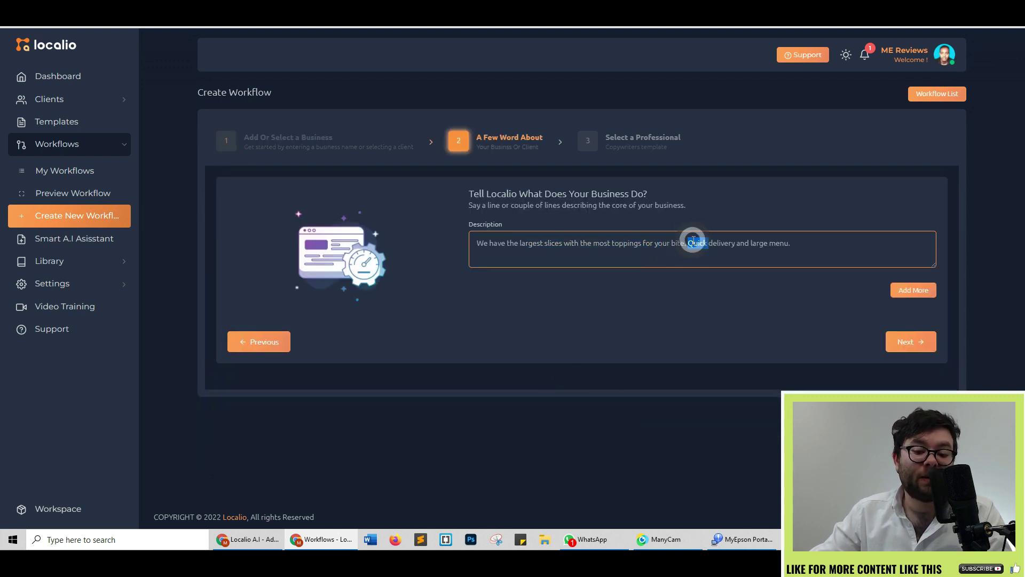
pyautogui.tripleClick(677, 244)
pyautogui.click(803, 242)
pyautogui.moveTo(803, 242); pyautogui.dragTo(467, 237)
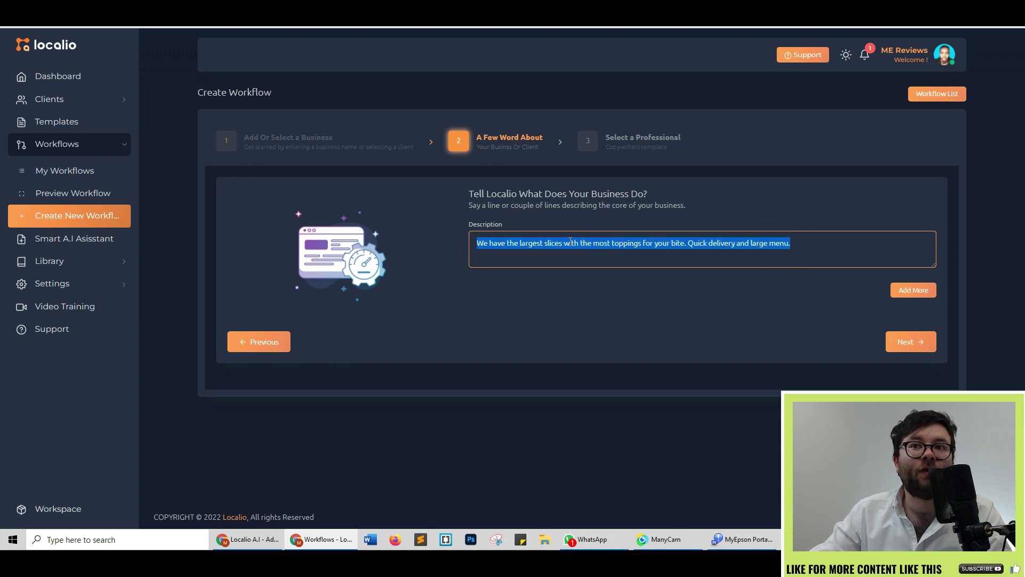
pyautogui.click(914, 291)
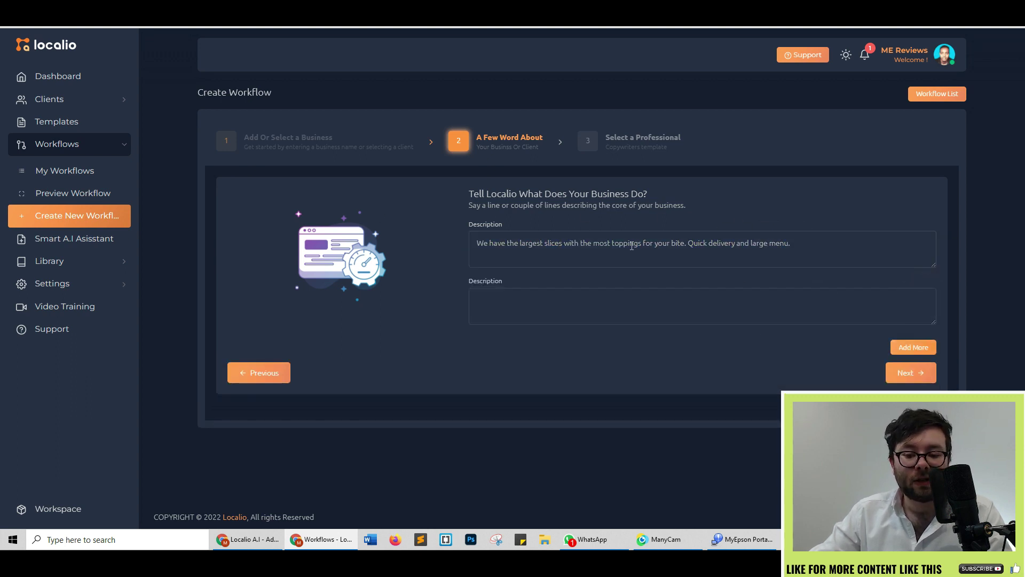
pyautogui.click(908, 372)
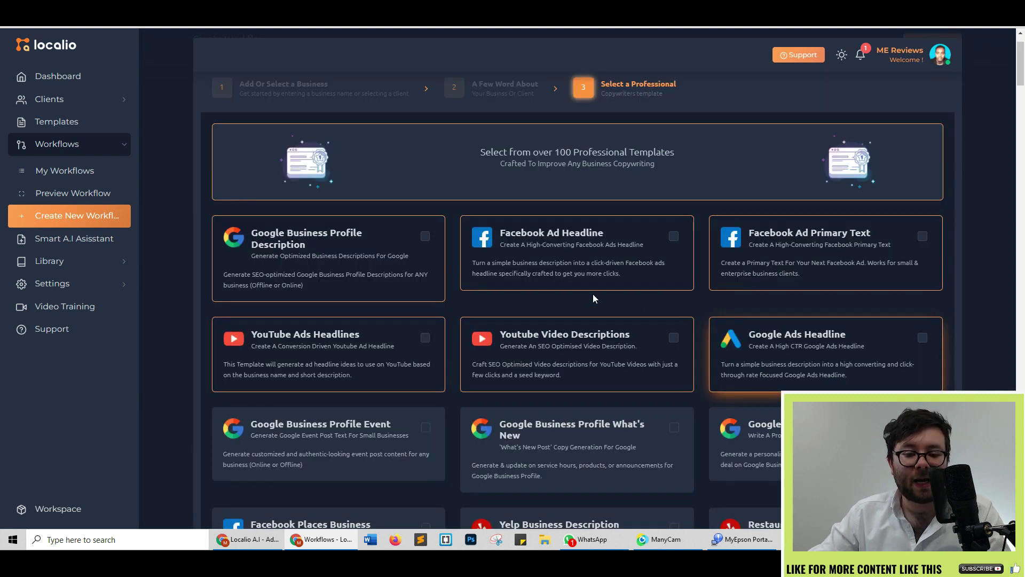
# Tick Google Business Profile Description, Google Ads Headline, Event and What's New, then scroll to the preview.
pyautogui.click(425, 243)
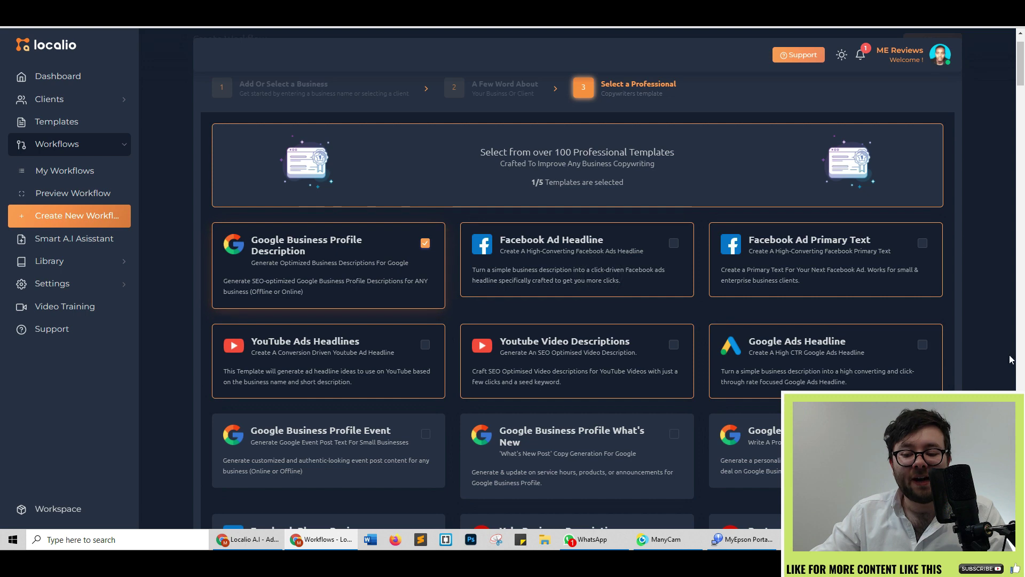
pyautogui.click(922, 345)
pyautogui.scroll(-1, 679, 303)
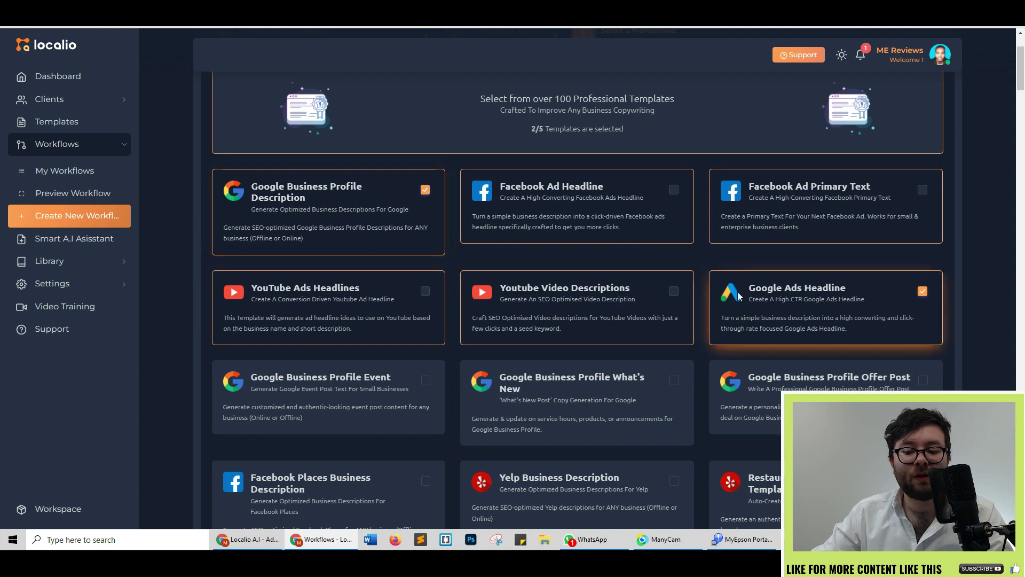
pyautogui.click(426, 381)
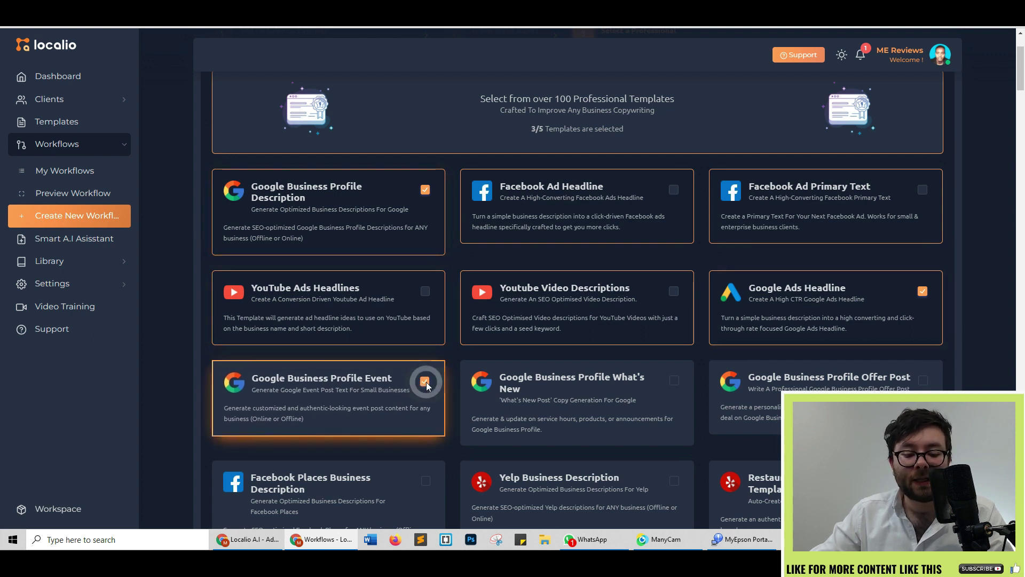
pyautogui.click(674, 381)
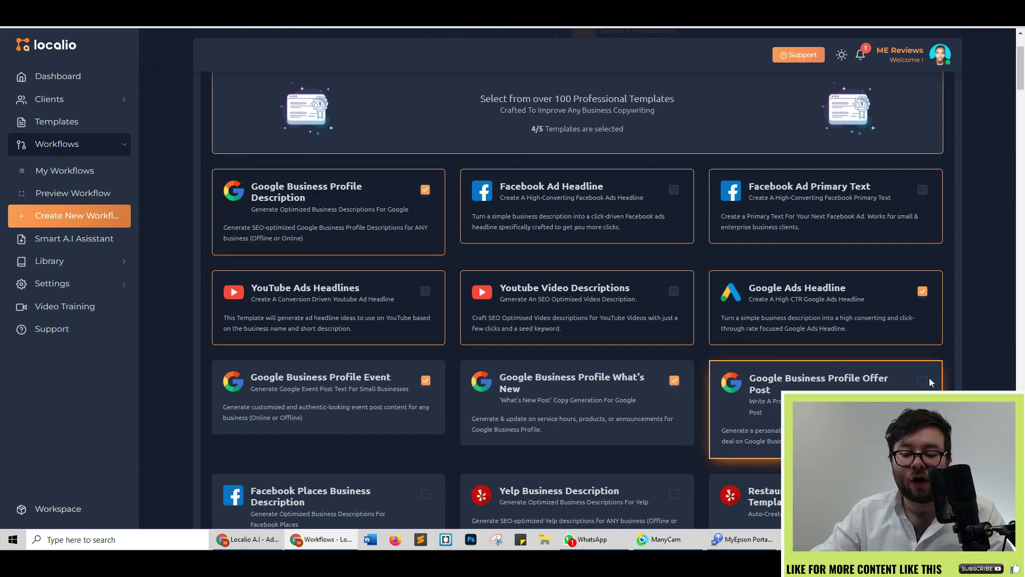
pyautogui.moveTo(1019, 67); pyautogui.dragTo(1015, 508)
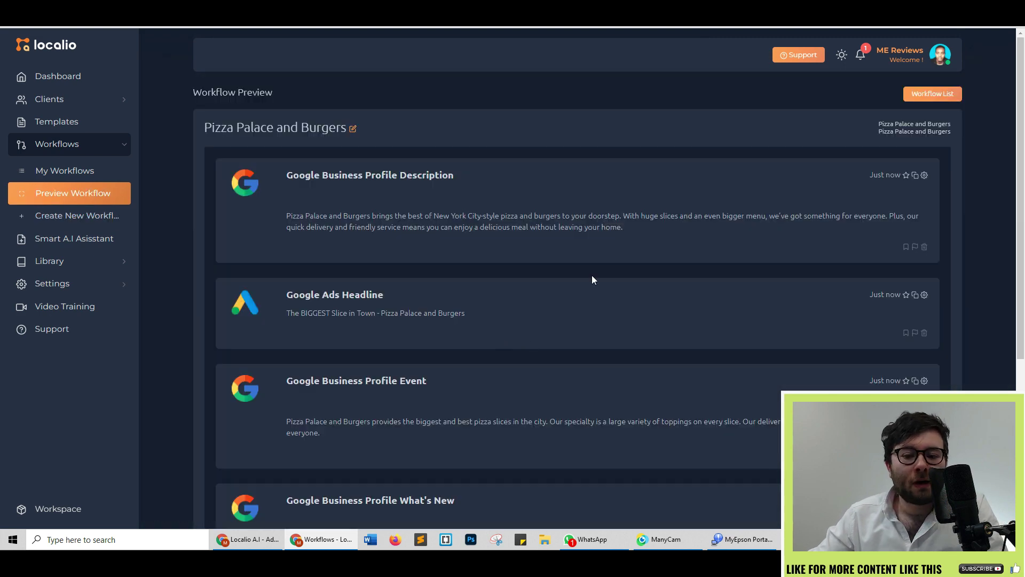
# Scroll through the Pizza Palace and Burgers preview, then find its new card in My Workflows.
pyautogui.scroll(-3, 530, 205)
pyautogui.scroll(-2, 534, 257)
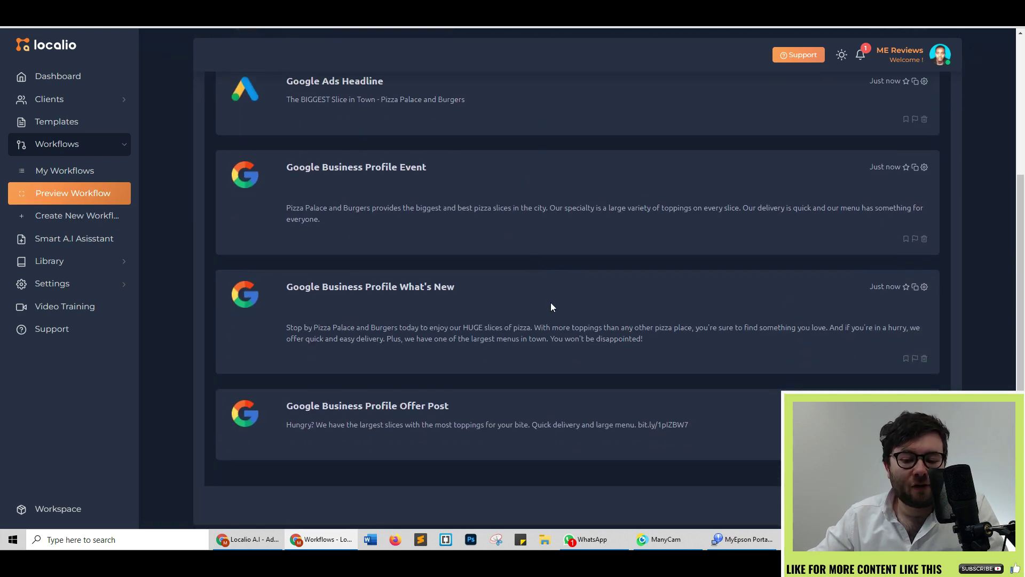
pyautogui.scroll(-1, 864, 451)
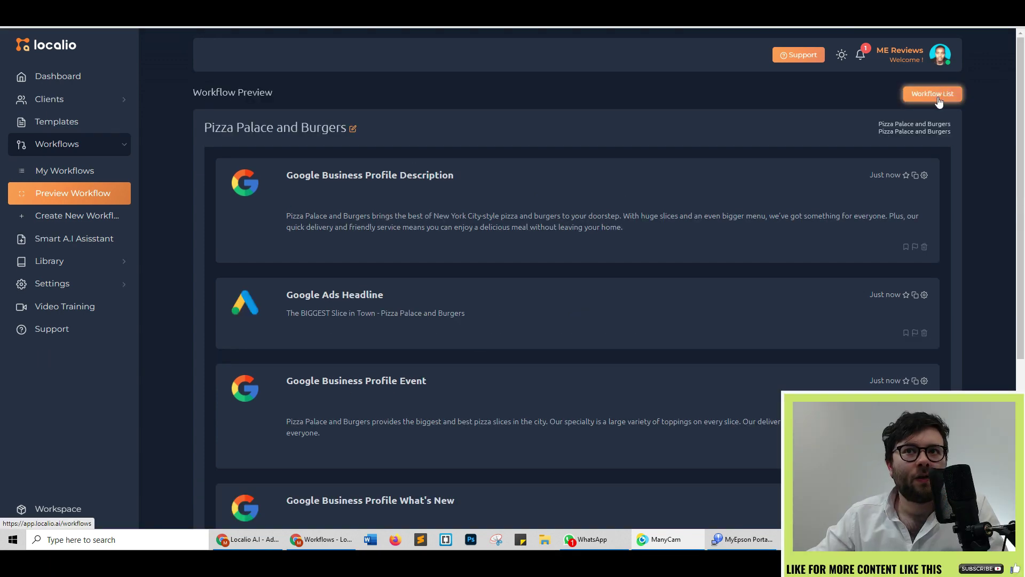
pyautogui.click(939, 101)
pyautogui.scroll(-4, 540, 196)
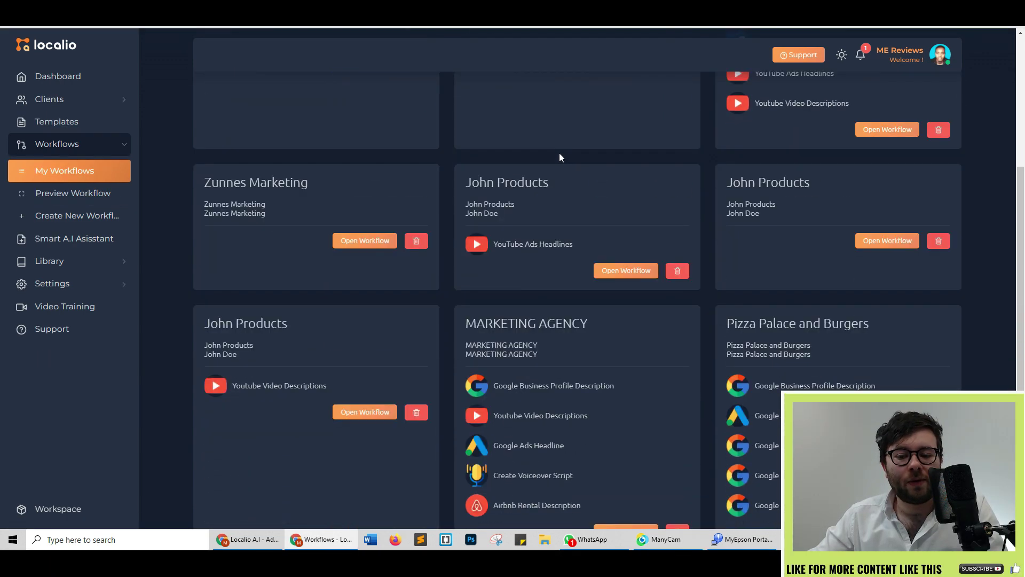
pyautogui.scroll(-1, 559, 152)
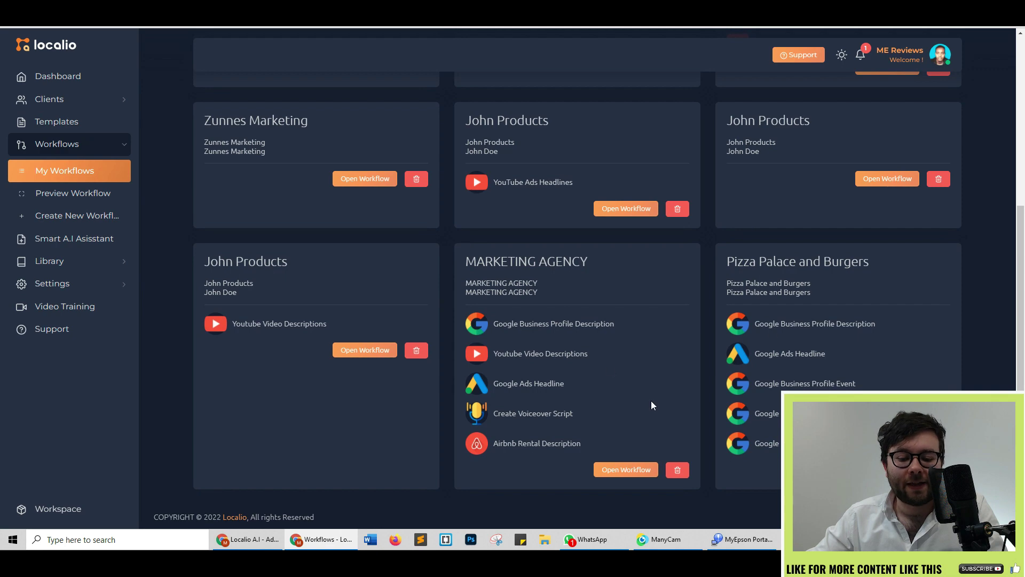
# Open the MARKETING AGENCY workflow and scroll through its contents.
pyautogui.click(646, 469)
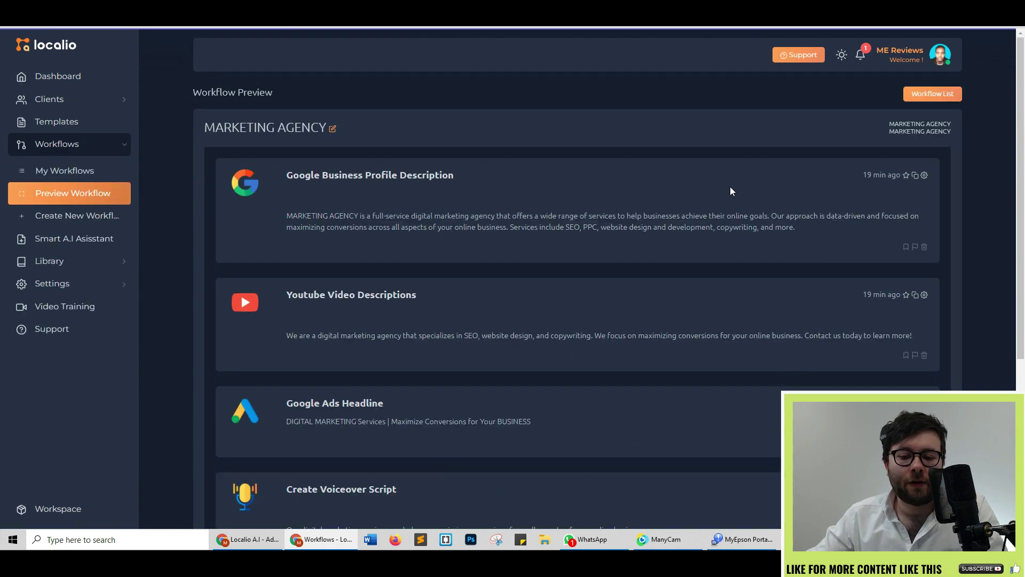
pyautogui.scroll(-5, 748, 197)
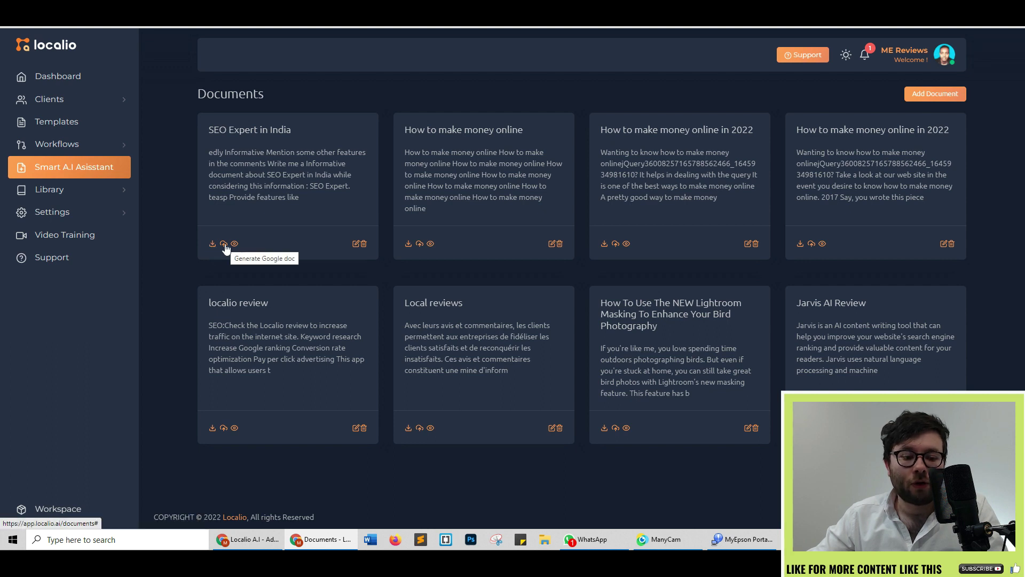
# Start a new document titled 'Pizza Review' using the Restaurant Review Generator Template, with a description.
pyautogui.click(935, 95)
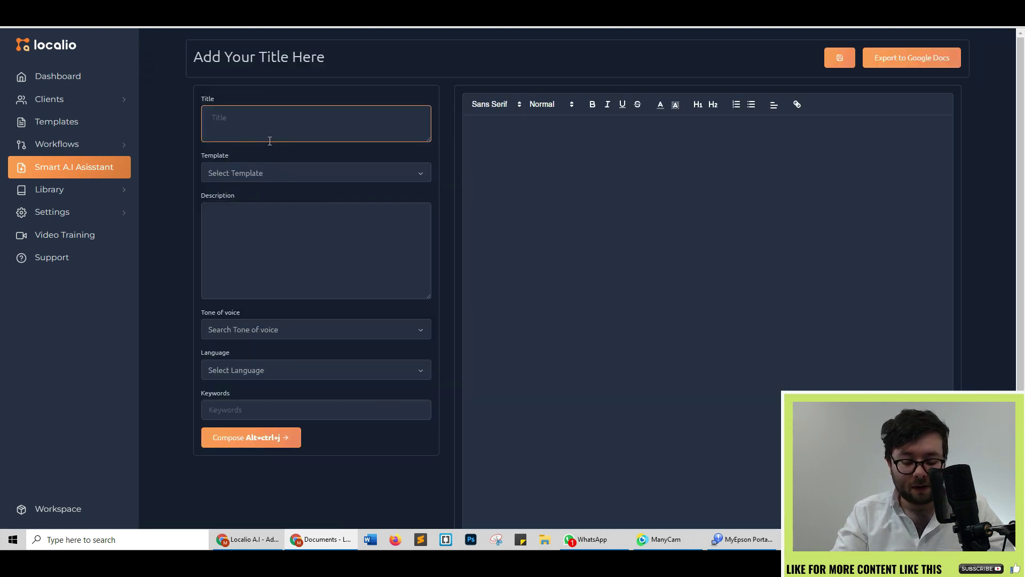
pyautogui.write('Pizza Review')
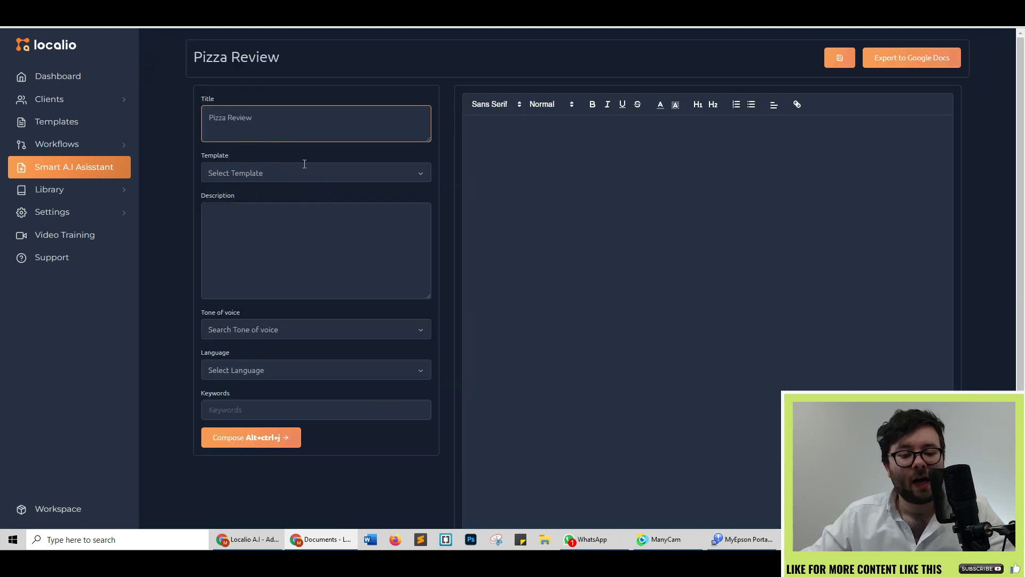
pyautogui.click(321, 185)
pyautogui.write('review')
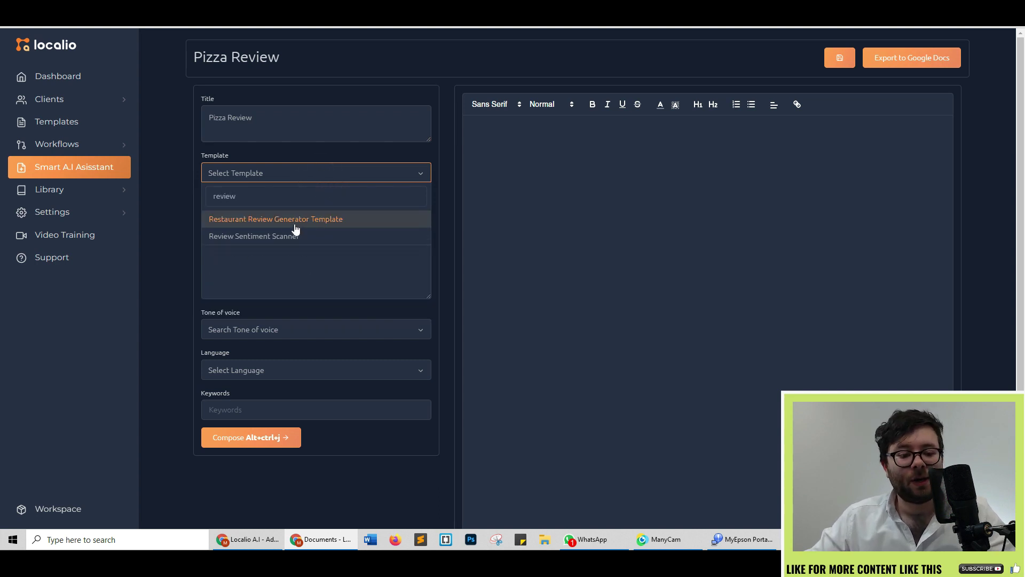
pyautogui.click(313, 220)
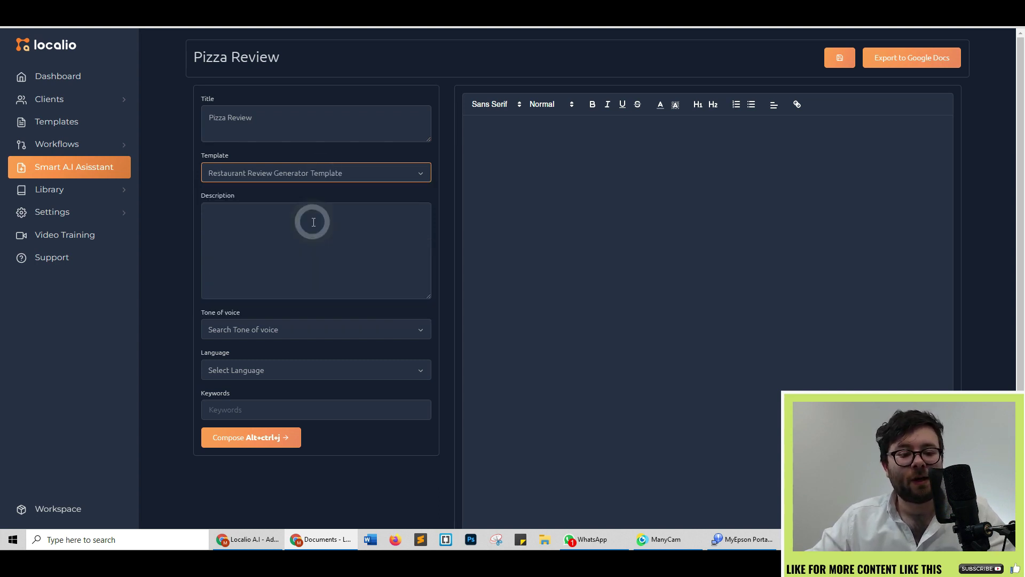
pyautogui.click(334, 228)
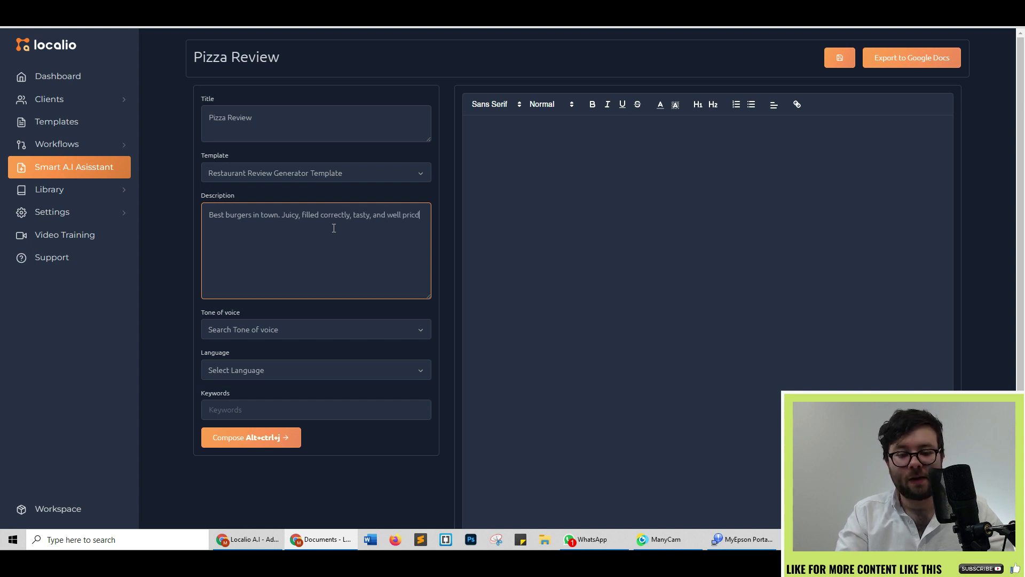
pyautogui.write('d.')
# Set the tone of voice to Cheerful and the output language to English.
pyautogui.click(257, 329)
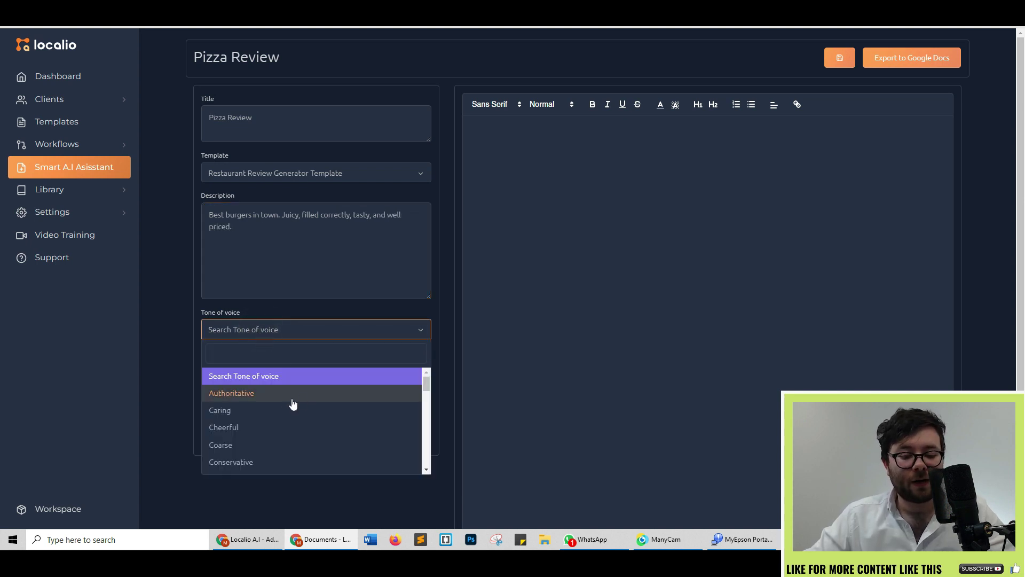
pyautogui.click(282, 427)
pyautogui.click(251, 371)
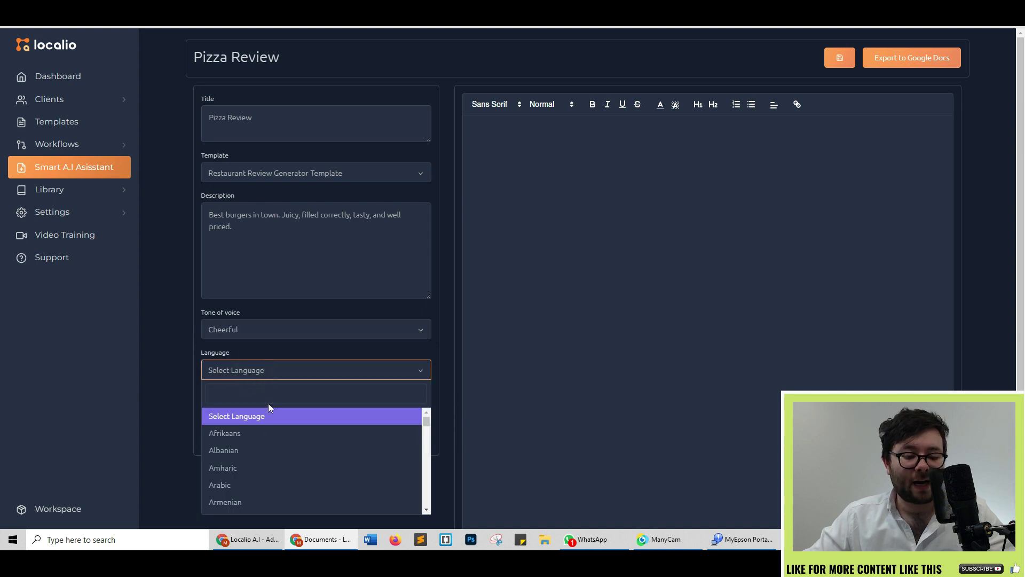
pyautogui.write('engl')
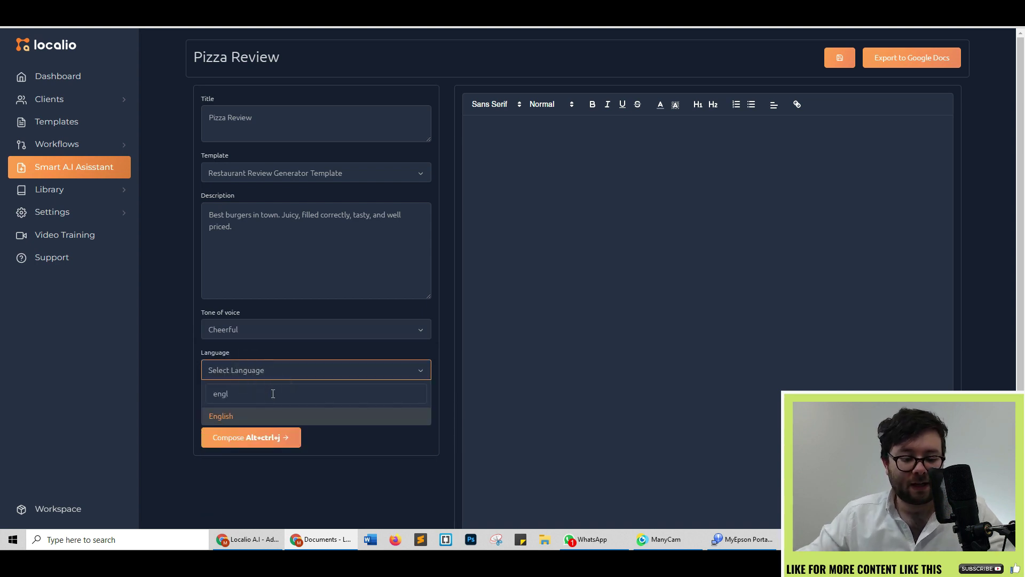
pyautogui.click(272, 414)
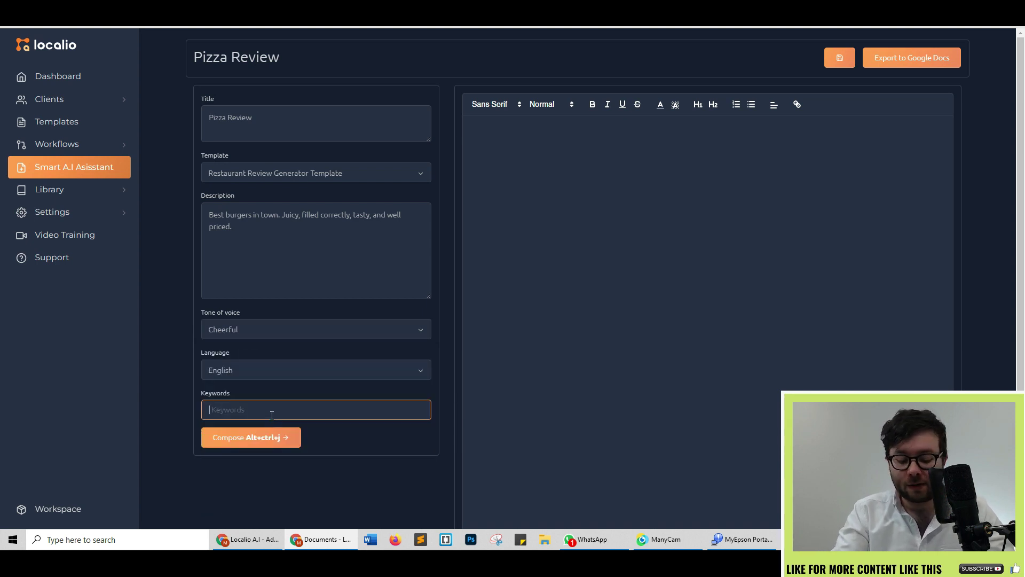
# Add the keyword 'best burgers', compose the five-pizza-spots review, and look over the result.
pyautogui.write('best burgers')
pyautogui.click(274, 446)
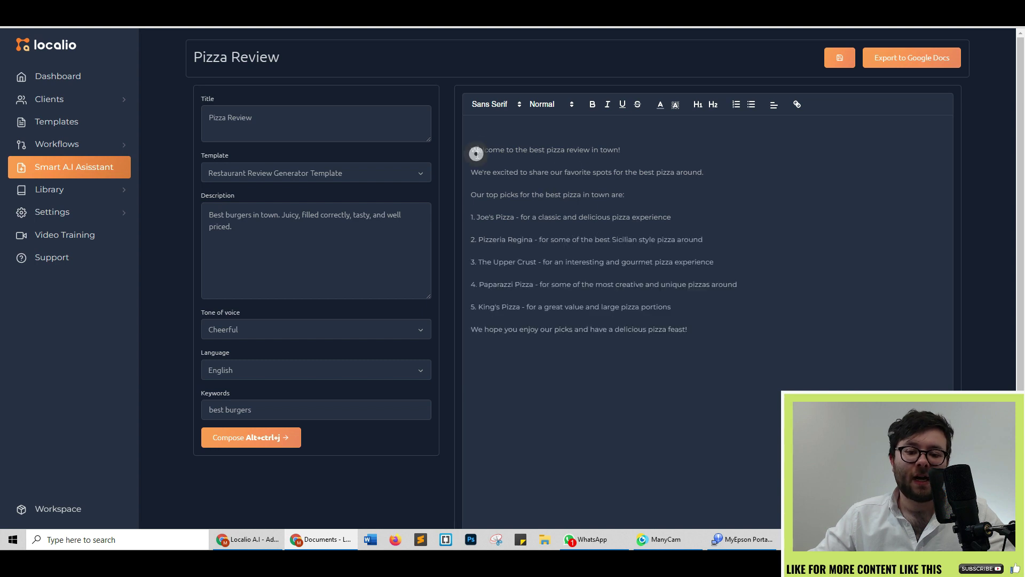
pyautogui.moveTo(472, 150); pyautogui.dragTo(655, 350)
pyautogui.click(474, 136)
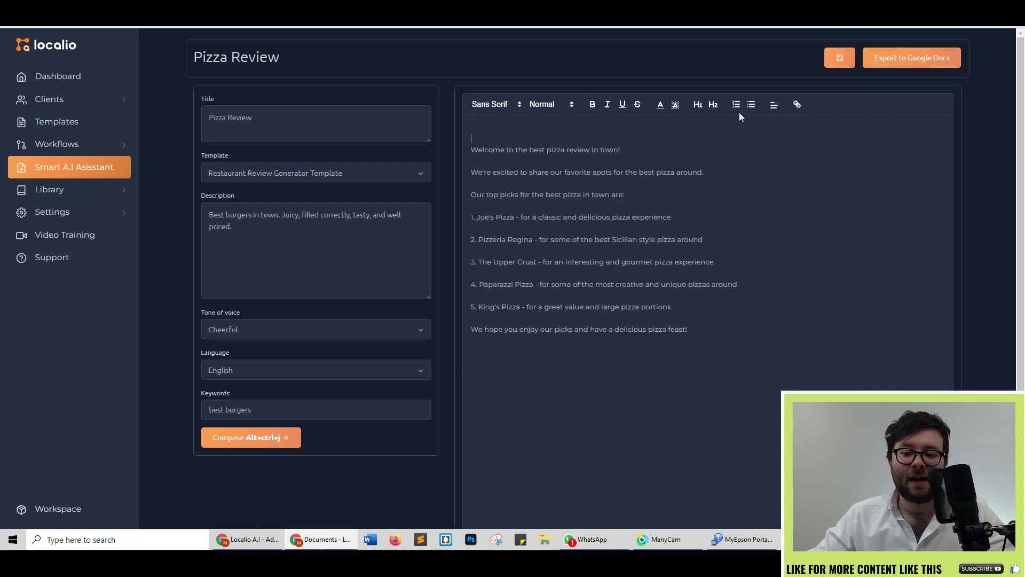
pyautogui.doubleClick(555, 150)
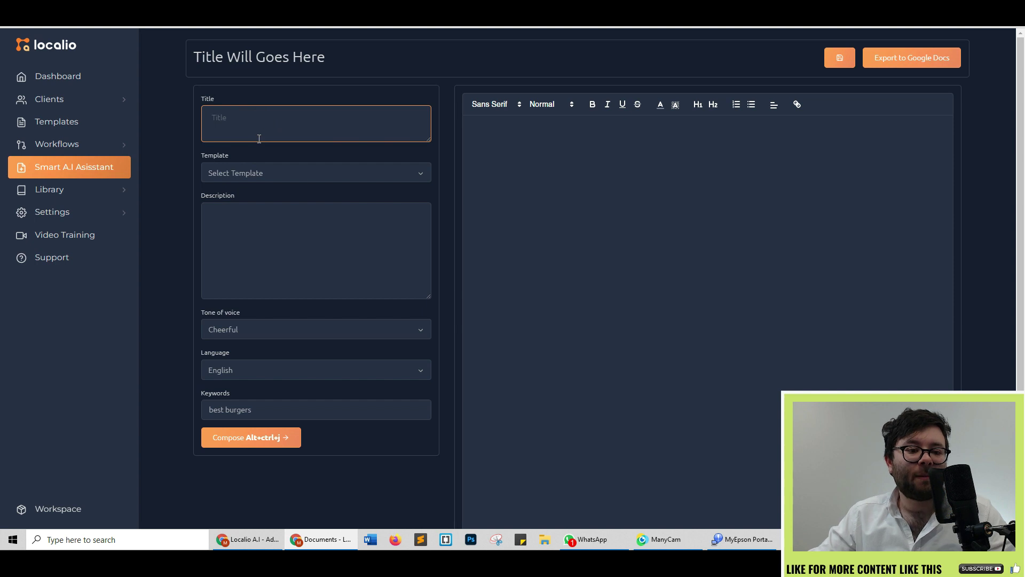
# Paste 'What are the 7 basic dog commands?' as the new document's title.
pyautogui.click(257, 131)
pyautogui.write('What are the 7 basic dog commands?')
pyautogui.moveTo(207, 114); pyautogui.dragTo(347, 118)
# Choose the VSL Writer 1 - Attention-Grabber template and paste the seven-commands answer as the description.
pyautogui.click(343, 174)
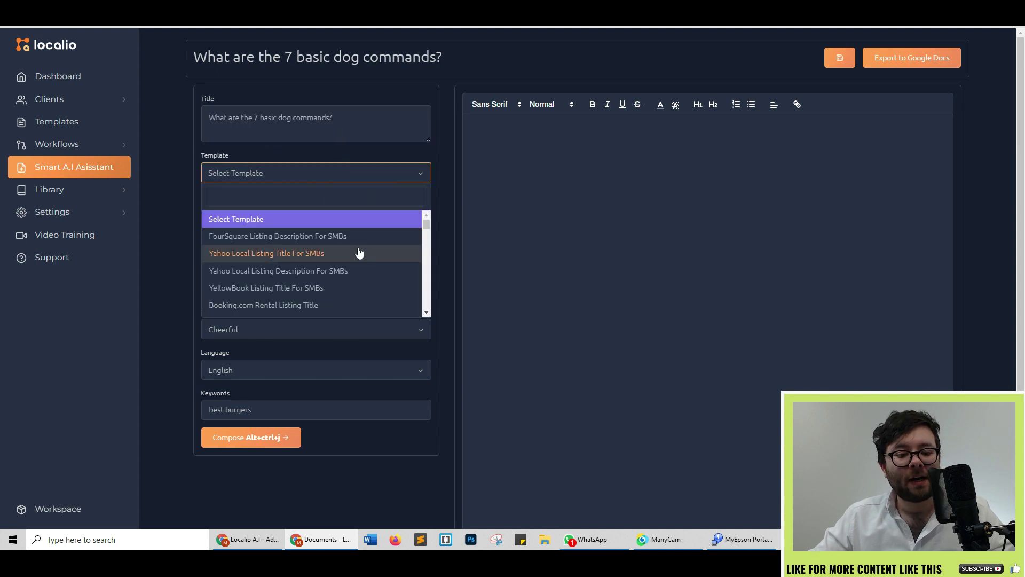
pyautogui.scroll(-10, 358, 251)
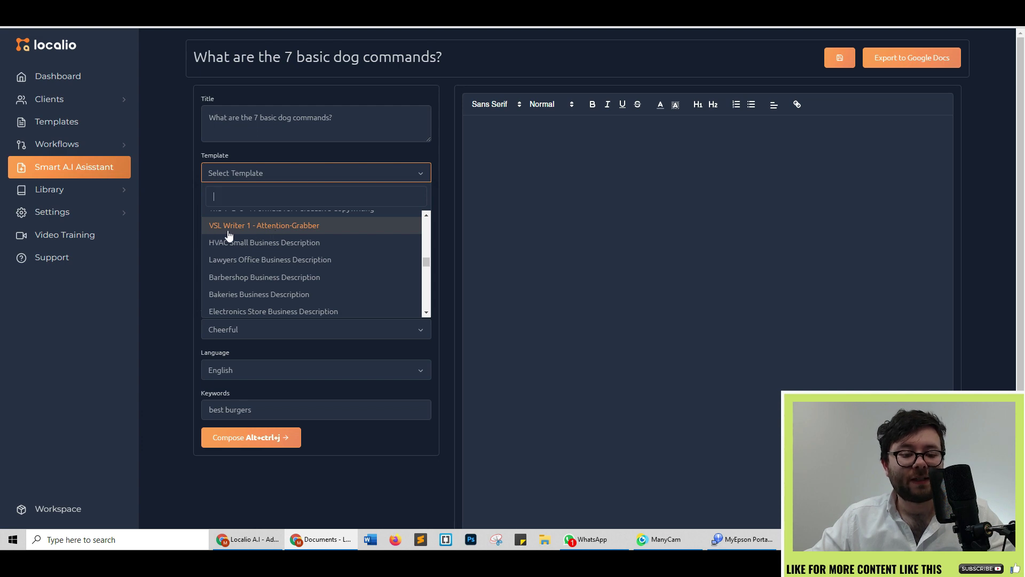
pyautogui.click(289, 226)
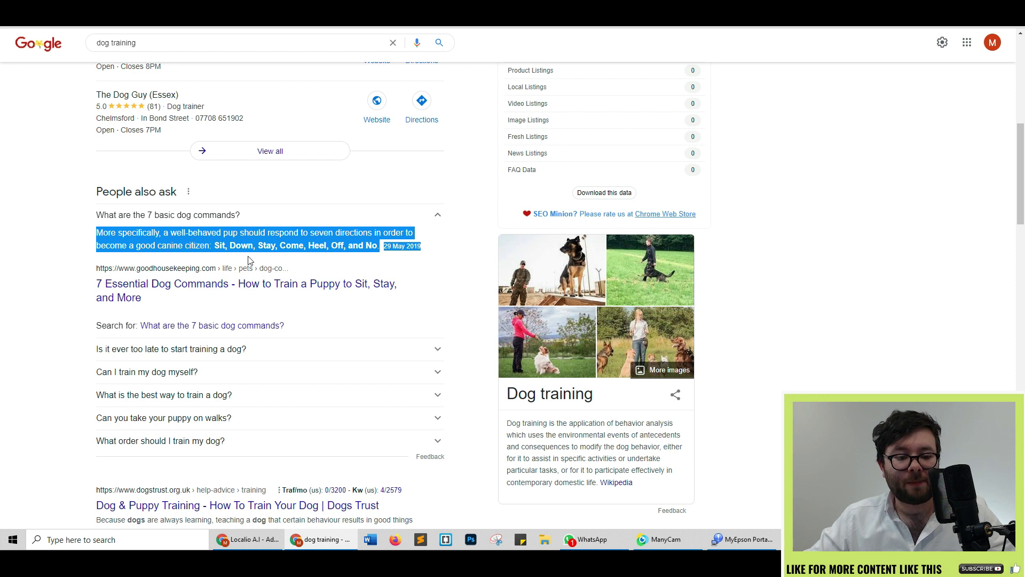
pyautogui.hotkey('ctrl', 'tab')
pyautogui.write('More specifically, a well-behaved pup should respond to seven directions in order to become a good canine citizen: Sit, Down, Stay, Come, Heel, Off, and No.29 May 2019')
# Compose an Authoritative-tone paragraph on the seven dog commands and select the generated text.
pyautogui.click(264, 329)
pyautogui.click(270, 395)
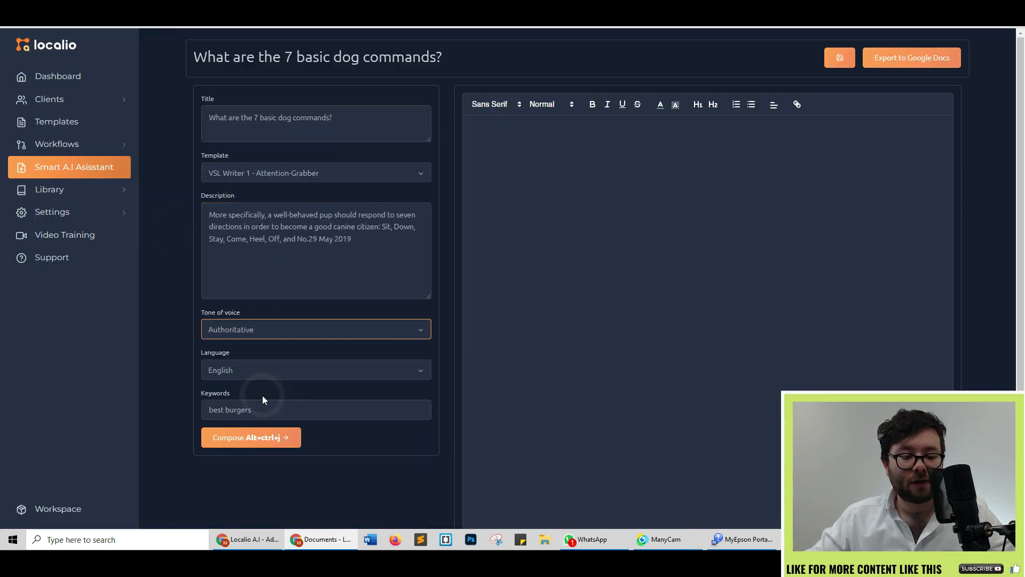
pyautogui.click(225, 401)
pyautogui.hotkey('ctrl', 'alt', 'j')
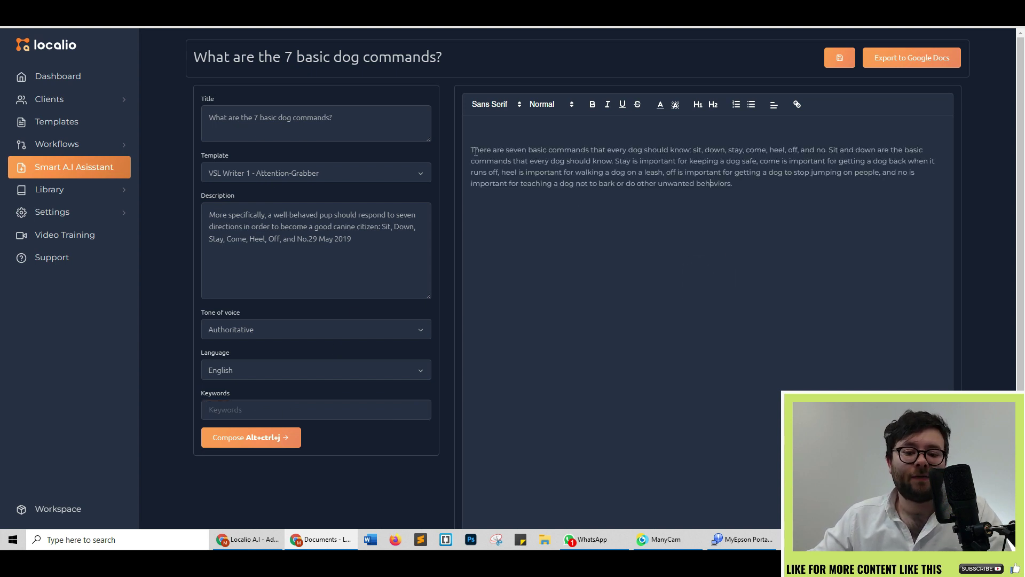
pyautogui.moveTo(476, 153); pyautogui.dragTo(572, 173)
pyautogui.click(638, 186)
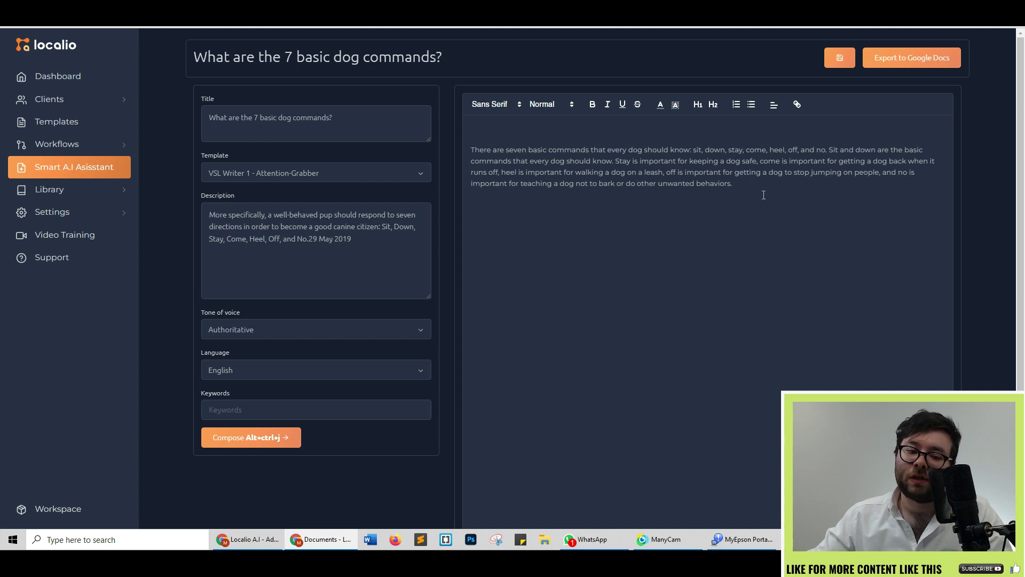
pyautogui.moveTo(759, 187); pyautogui.dragTo(470, 150)
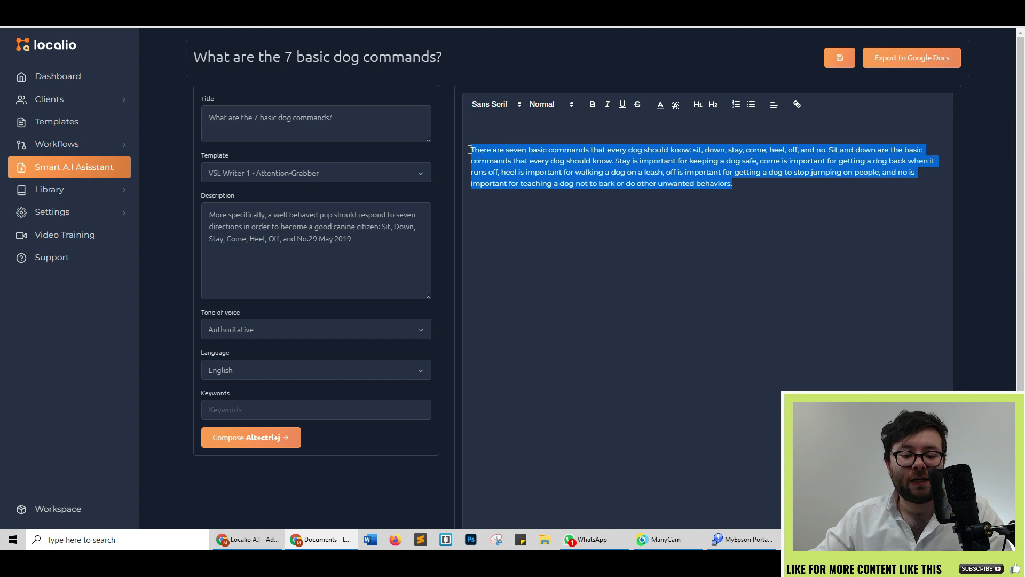
# Paste the paragraph into a new Grammarly document and confirm the plagiarism check reports 100% original.
pyautogui.hotkey('alt', 'Tab')
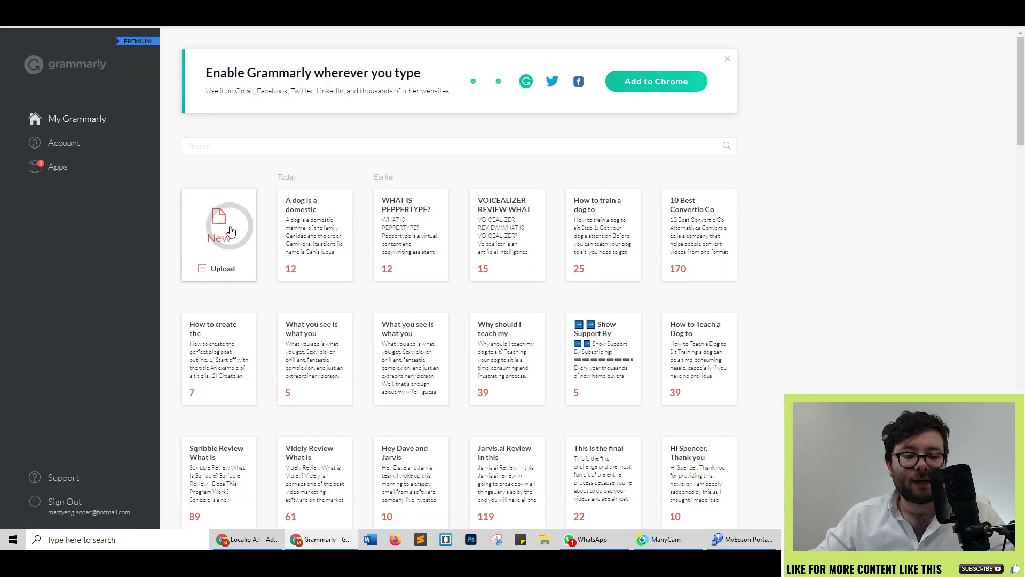
pyautogui.click(222, 235)
pyautogui.click(676, 456)
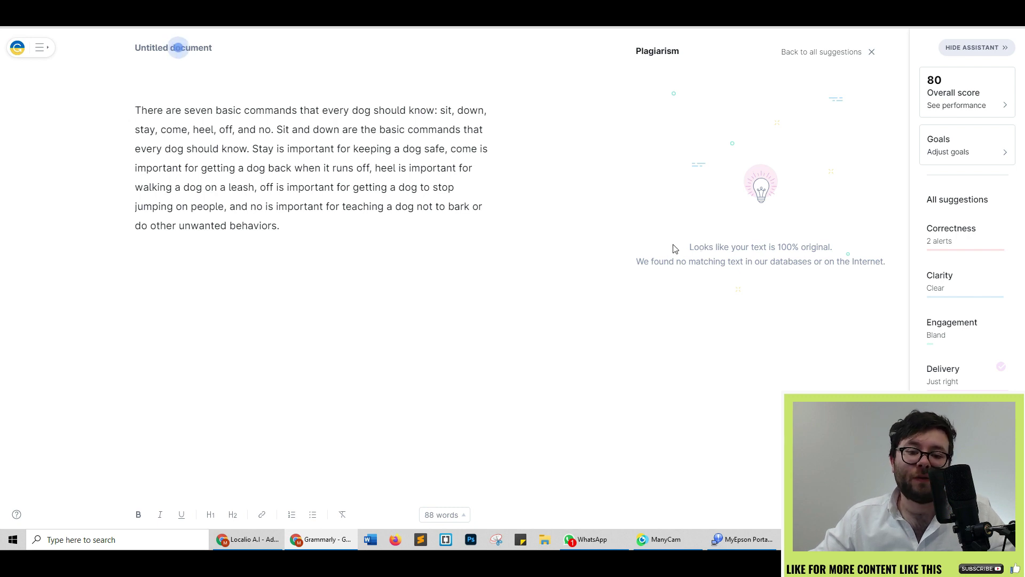
pyautogui.hotkey('ctrl', 'Tab')
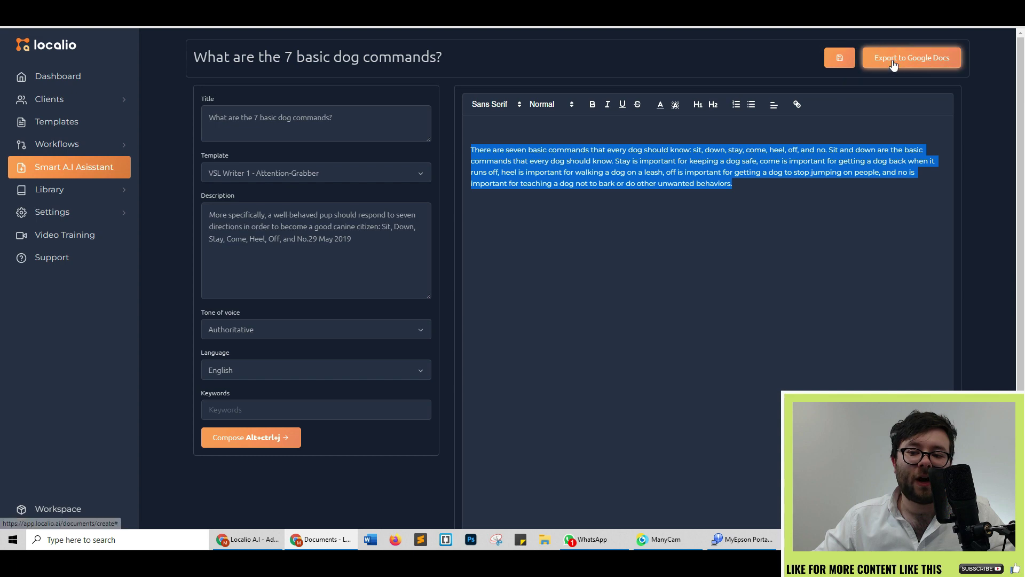
# Save the dog-commands document to the library and search through the generated outputs.
pyautogui.click(840, 58)
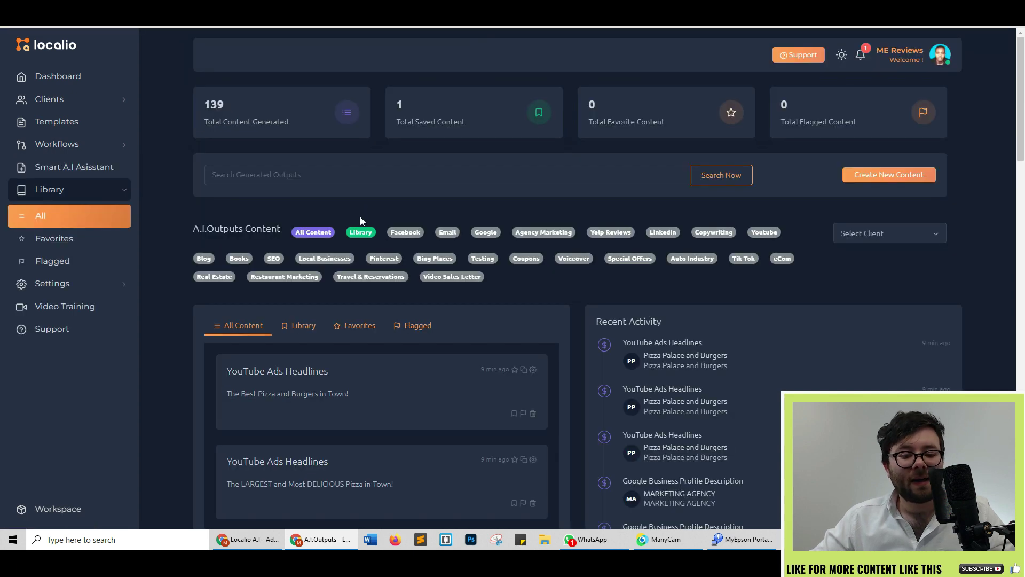
pyautogui.scroll(-2, 643, 274)
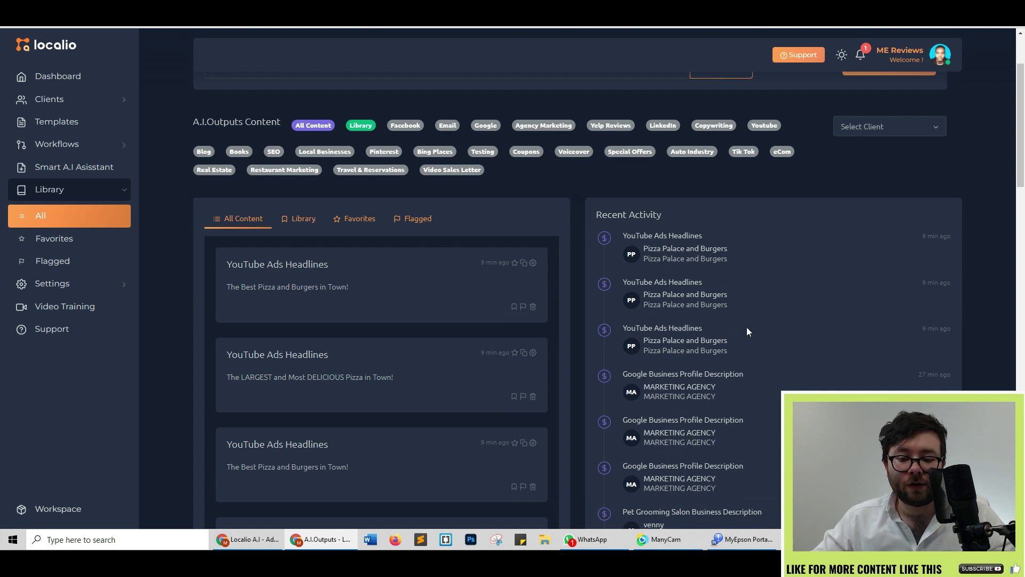
pyautogui.scroll(2, 742, 329)
pyautogui.click(307, 171)
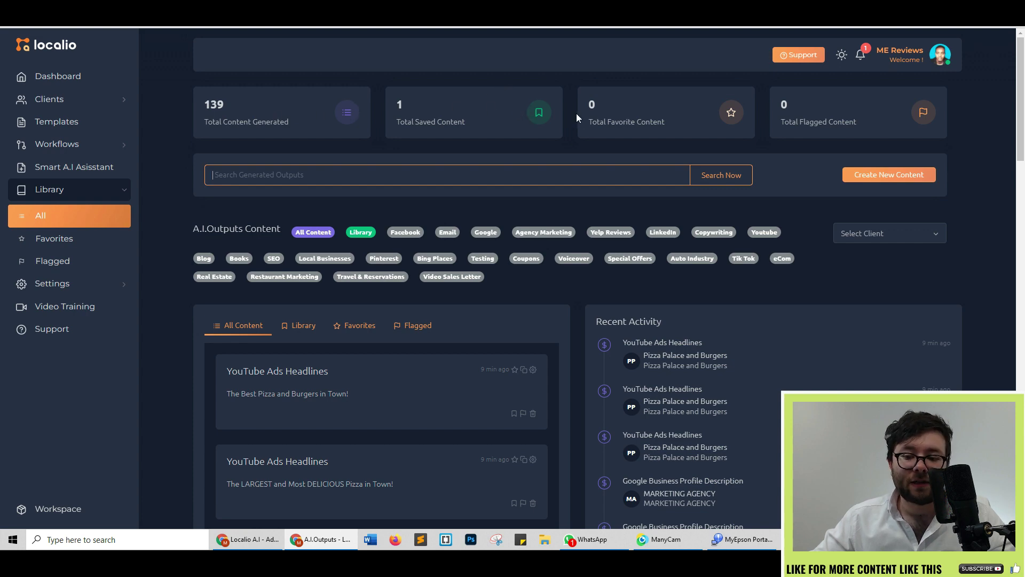
pyautogui.scroll(-10, 578, 114)
# View the Favorites outputs and open the Select Client dropdown.
pyautogui.click(72, 239)
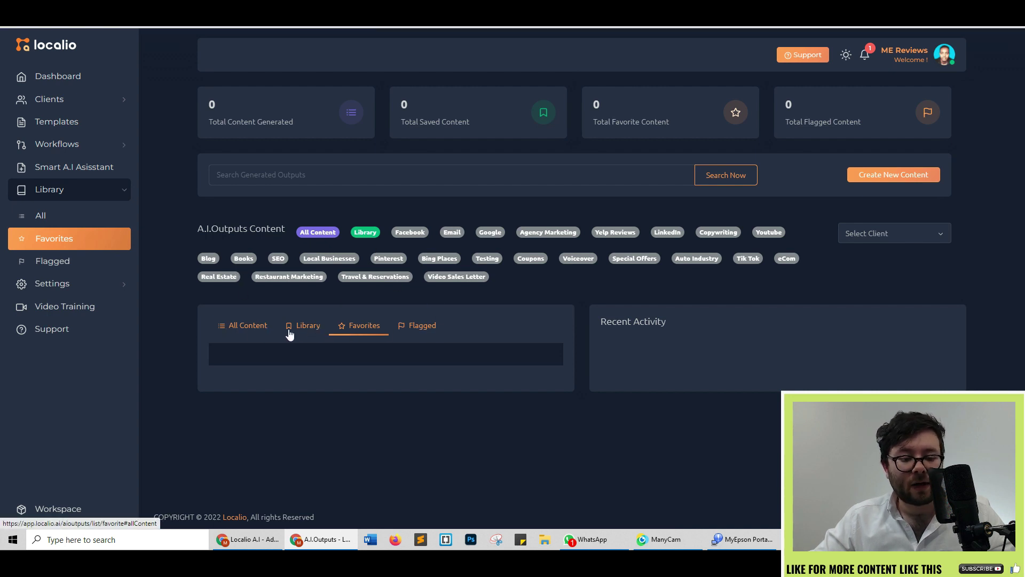
pyautogui.click(906, 237)
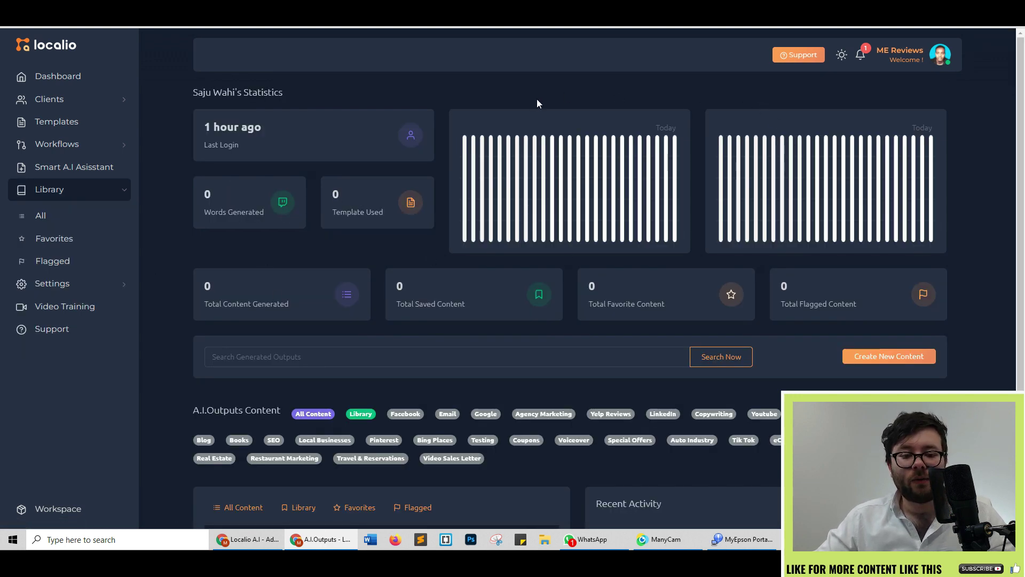
pyautogui.scroll(-2, 587, 160)
pyautogui.scroll(1, 498, 182)
pyautogui.scroll(-1, 505, 182)
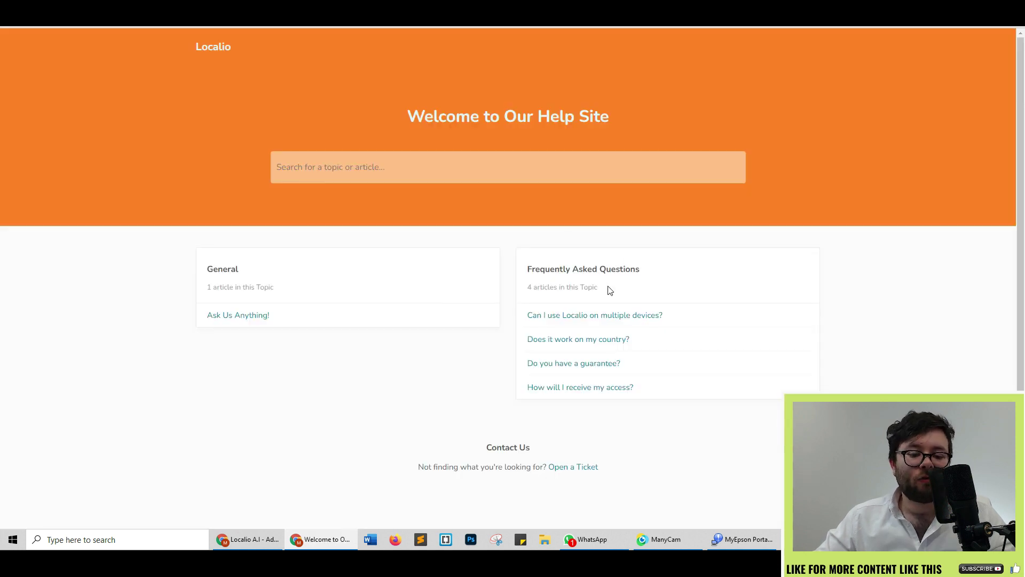
# Open the 'Can I use Localio on multiple devices?' FAQ, peek at the next article, then return.
pyautogui.scroll(-1, 539, 299)
pyautogui.scroll(1, 511, 293)
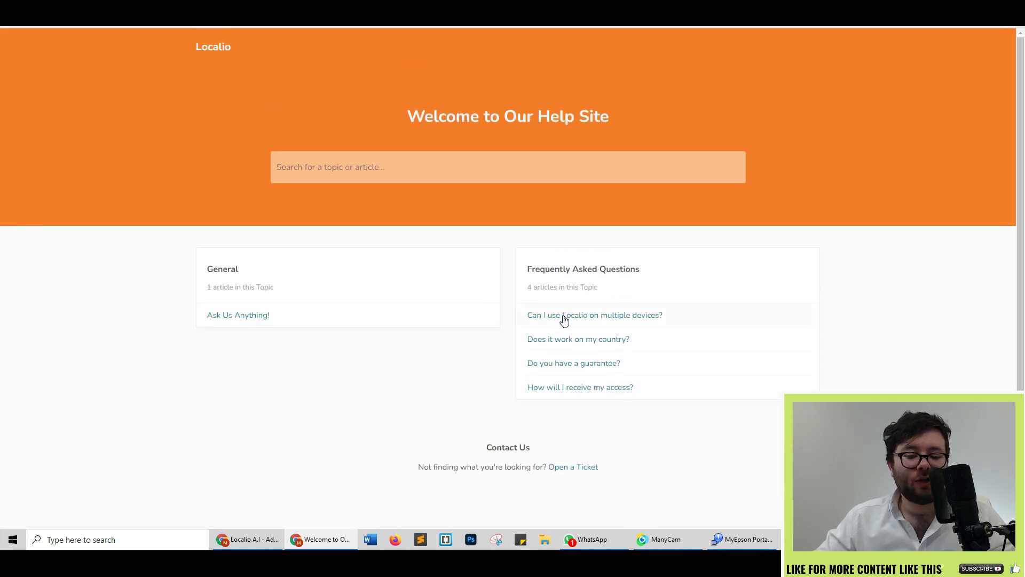
pyautogui.click(565, 318)
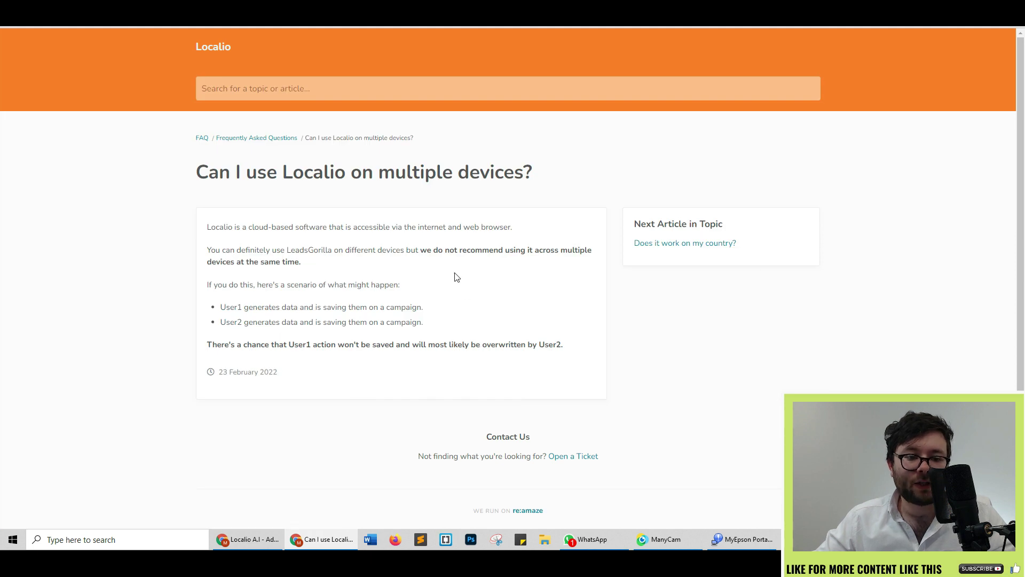
pyautogui.click(652, 245)
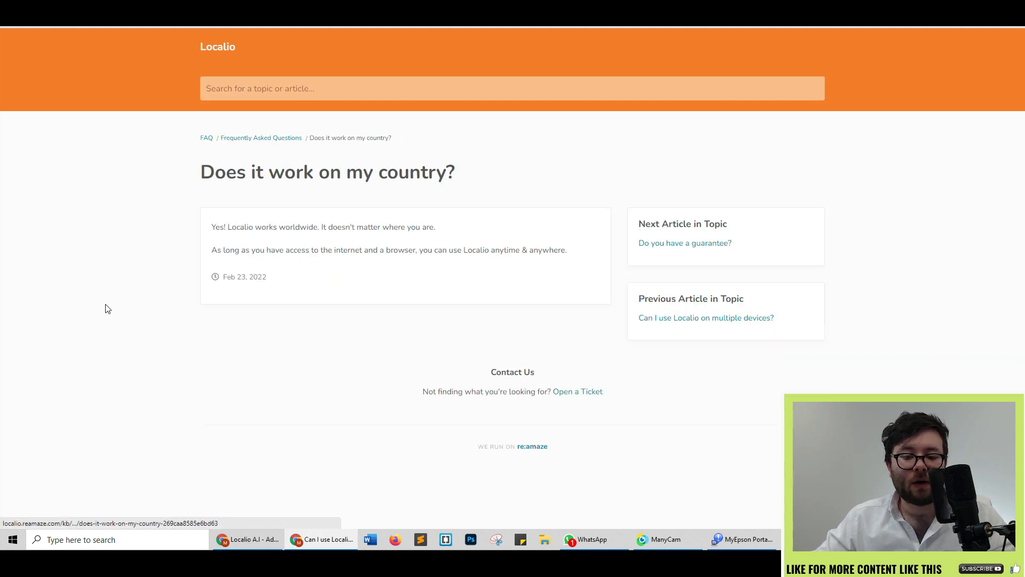
pyautogui.click(667, 317)
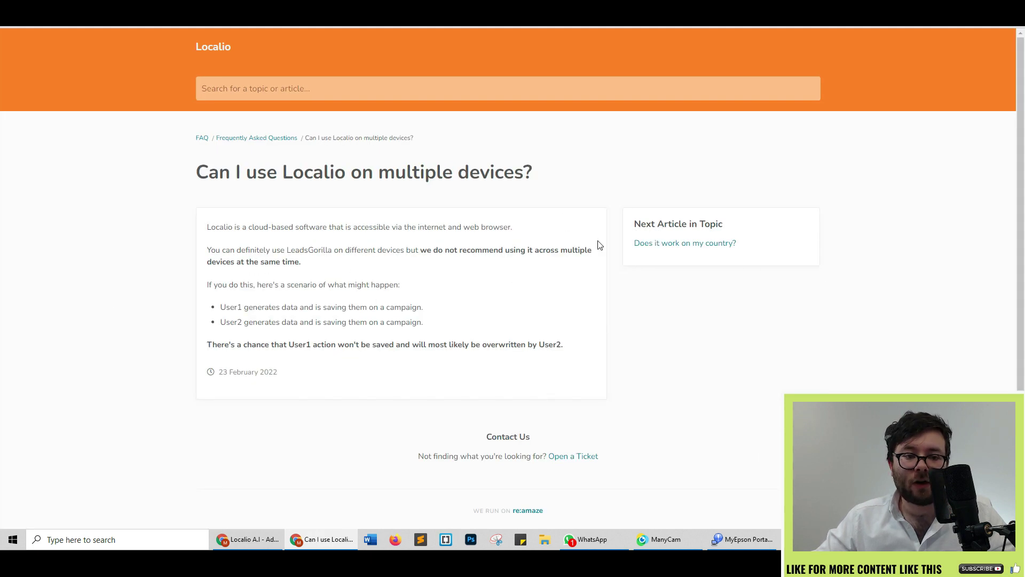